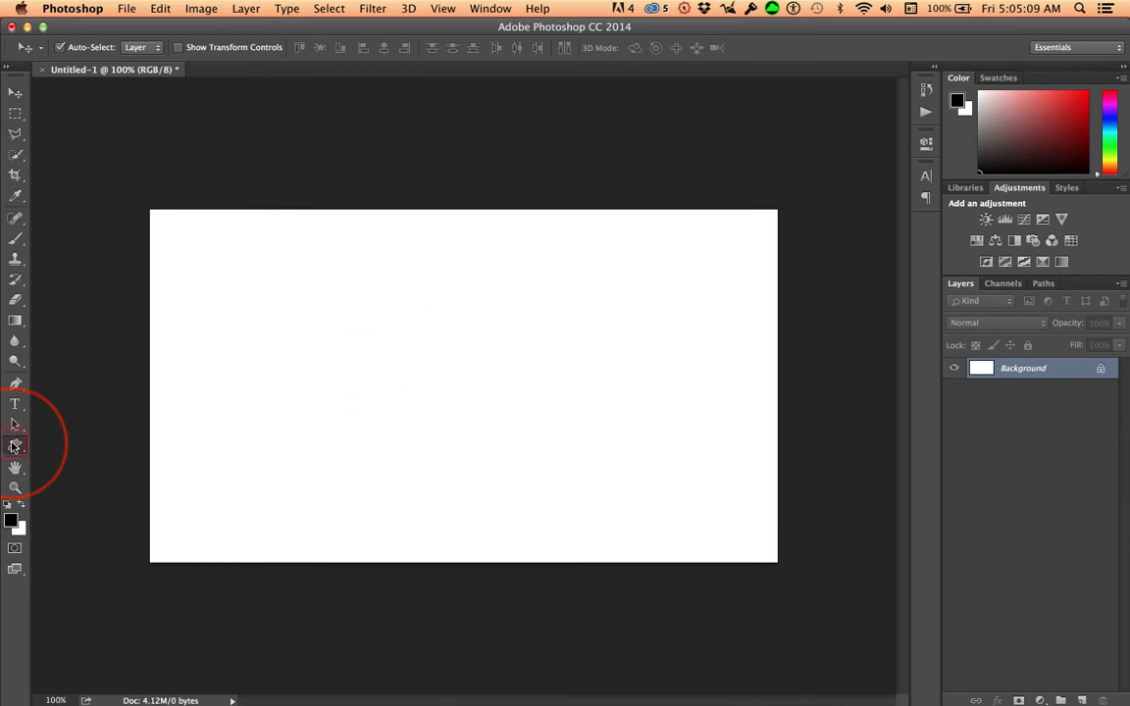
Examine the preset shapes and the loadable shape libraries offered for the Custom Shape tool
{"action": "left_click", "coordinate": [14, 445]}
{"action": "left_click", "coordinate": [617, 49]}
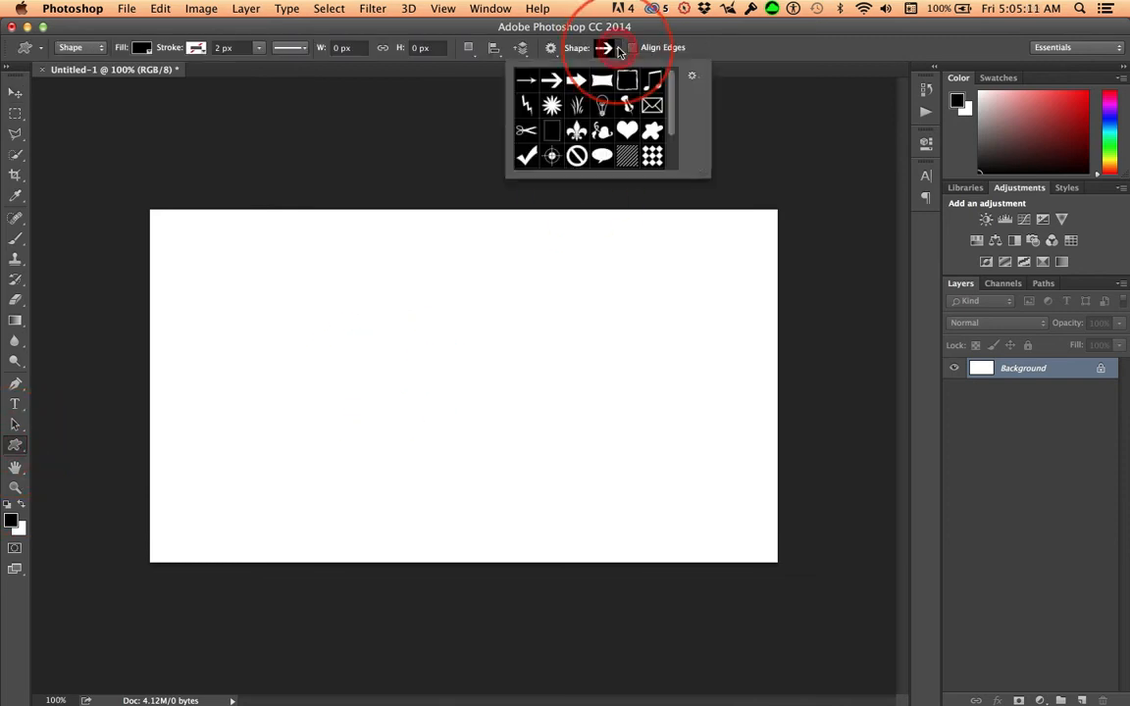
{"action": "left_click_drag", "start_coordinate": [706, 174], "coordinate": [764, 282]}
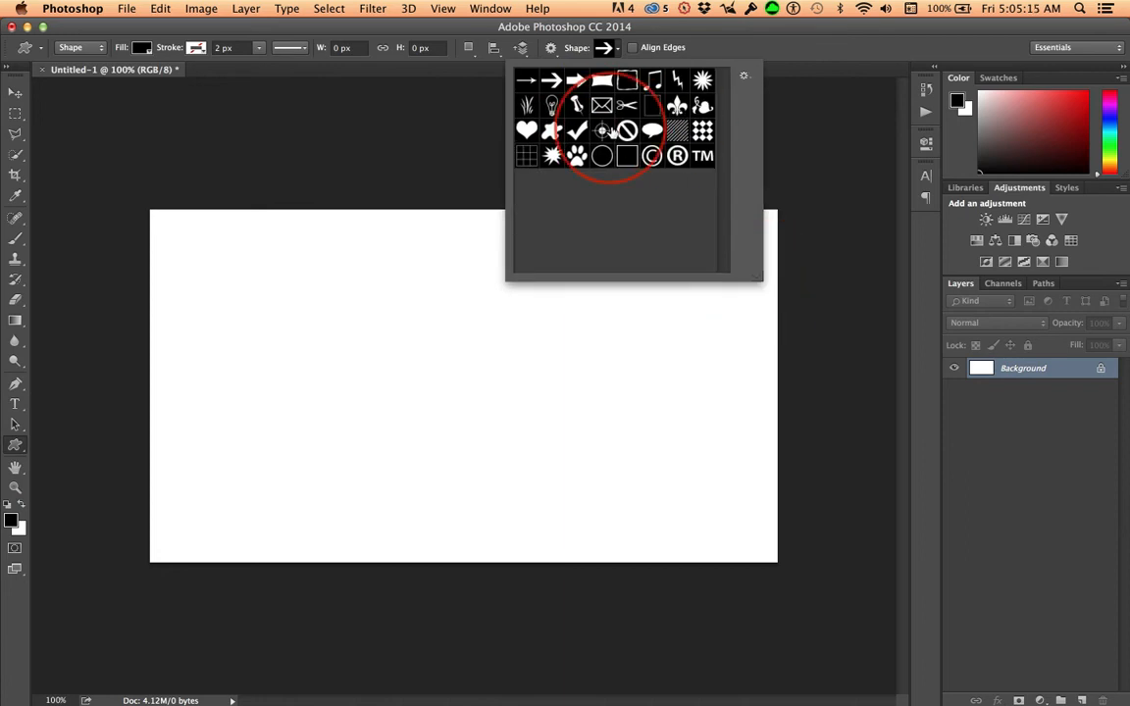
{"action": "left_click", "coordinate": [744, 78]}
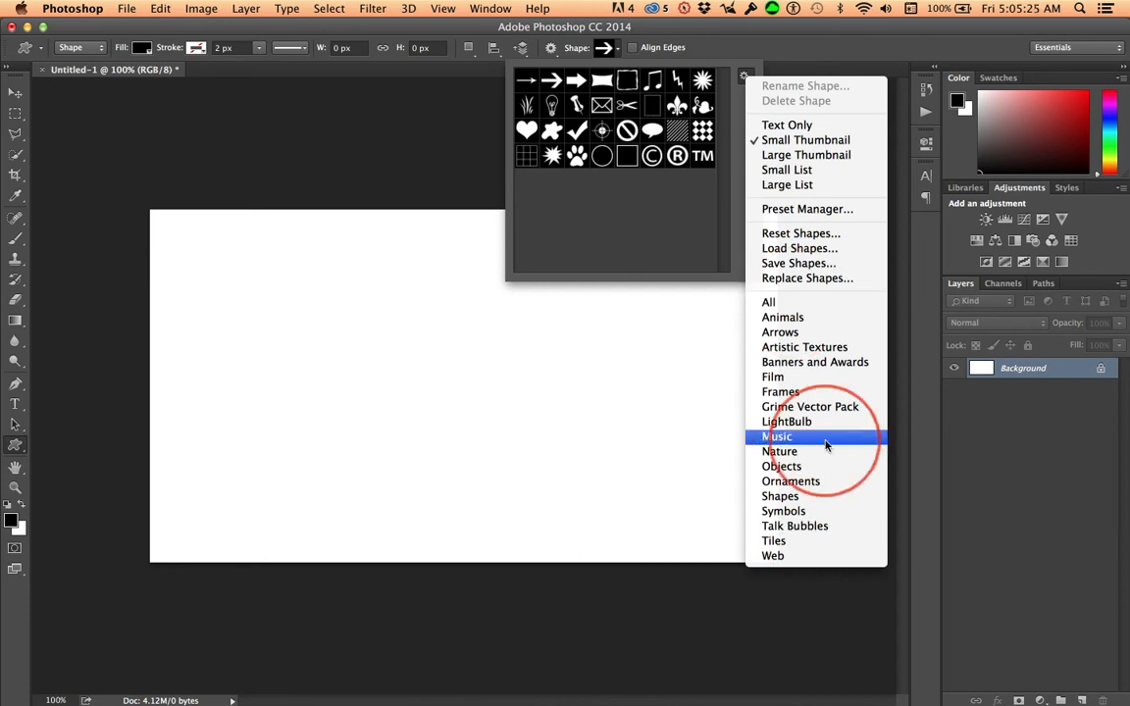
{"action": "left_click", "coordinate": [512, 353]}
{"action": "left_click", "coordinate": [597, 326]}
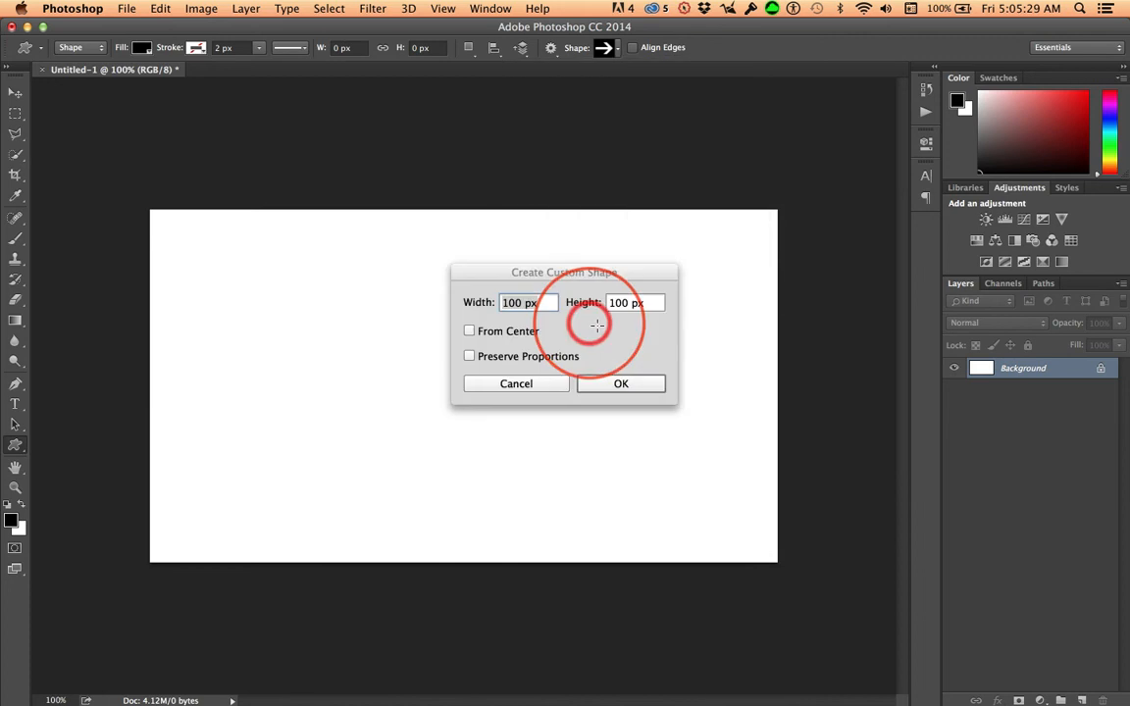
{"action": "left_click", "coordinate": [518, 384]}
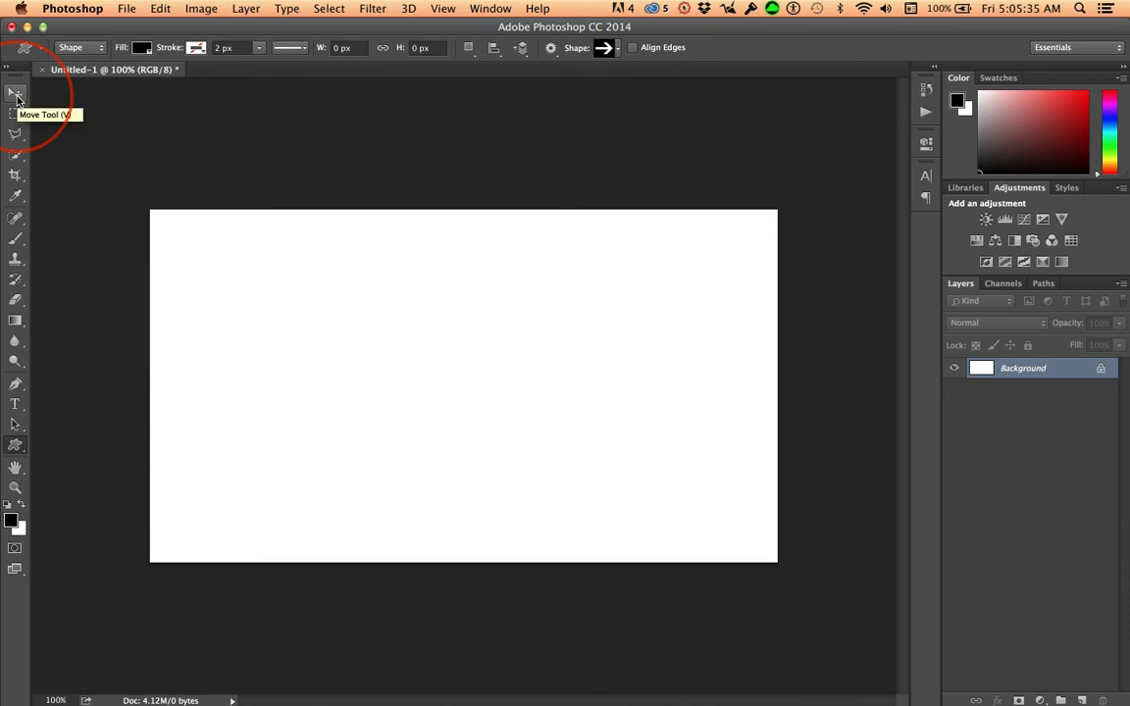
Add a text layer containing "&" and move the character to about the middle of the canvas
{"action": "key", "text": "t"}
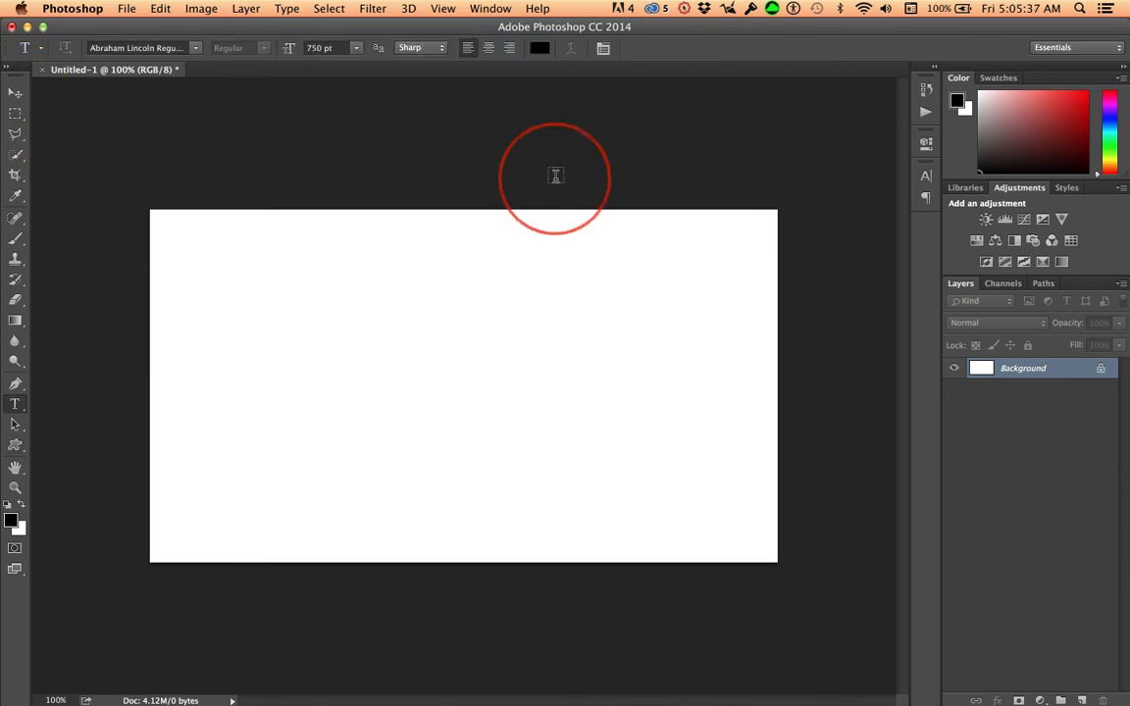
{"action": "left_click", "coordinate": [374, 434]}
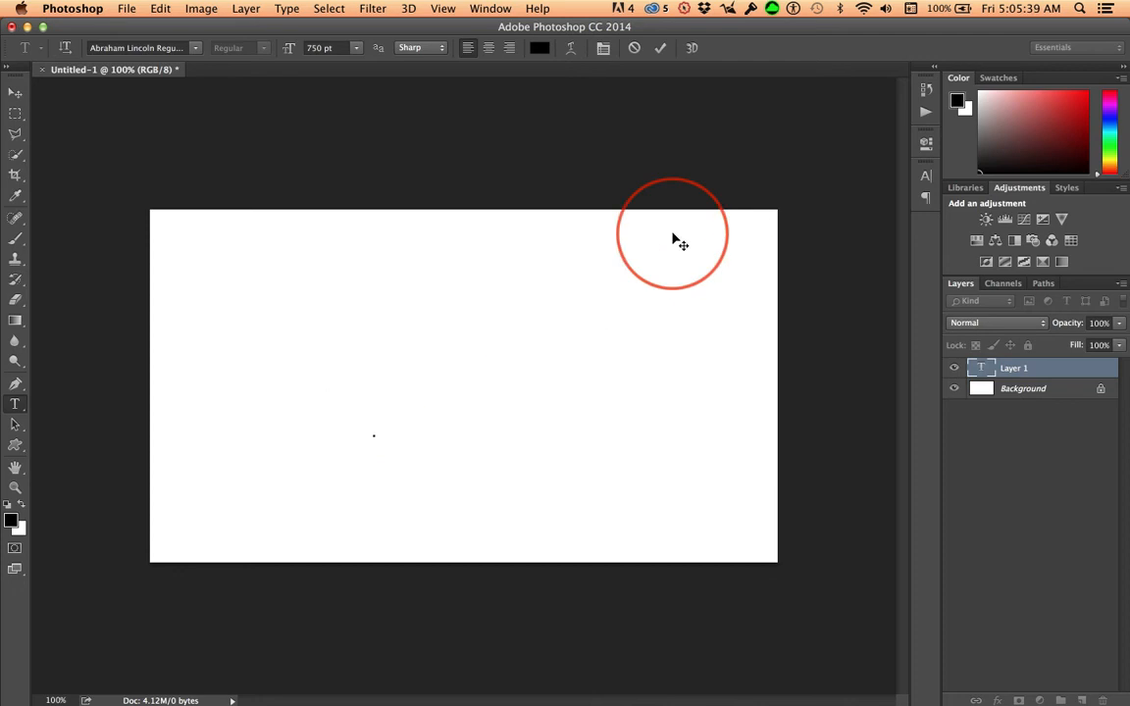
{"action": "type", "text": "&"}
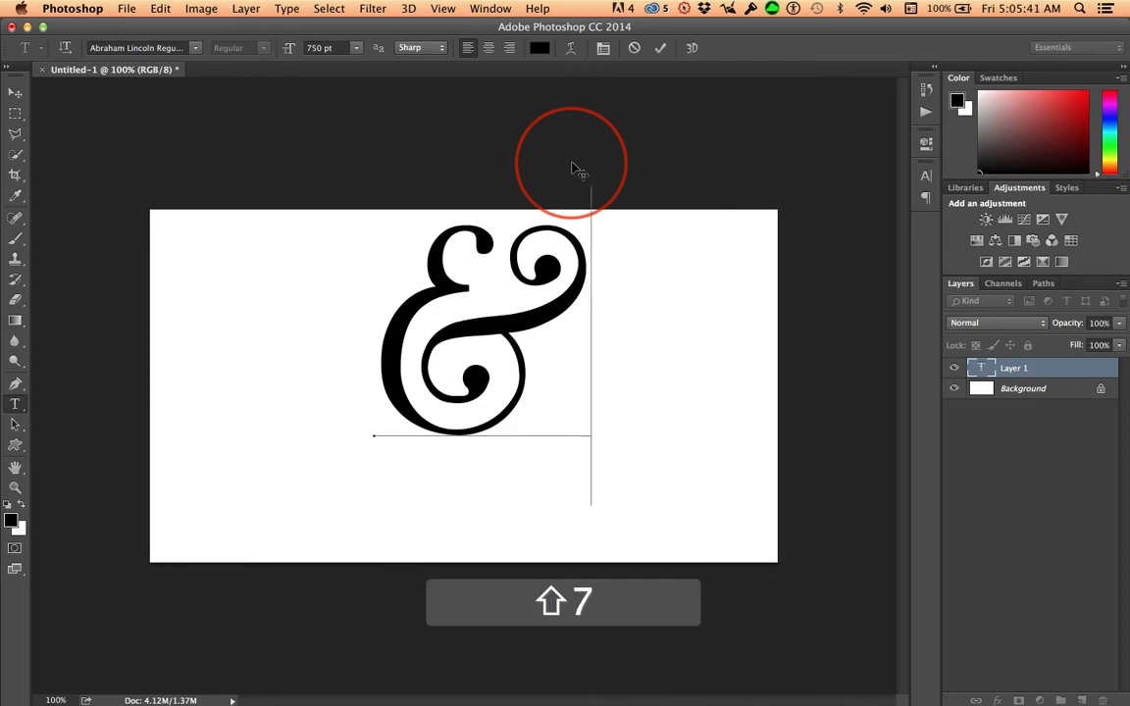
{"action": "left_click", "coordinate": [14, 92]}
{"action": "left_click_drag", "start_coordinate": [434, 278], "coordinate": [413, 334]}
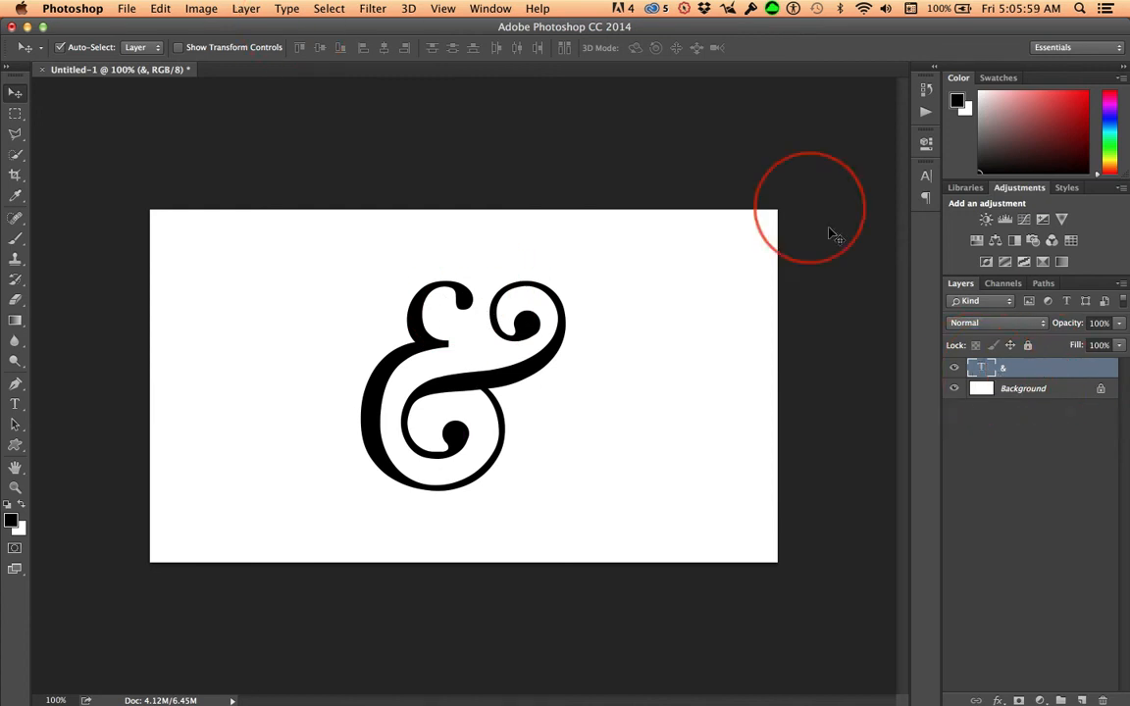
Convert the "&" text layer to a shape layer
{"action": "right_click", "coordinate": [1049, 373]}
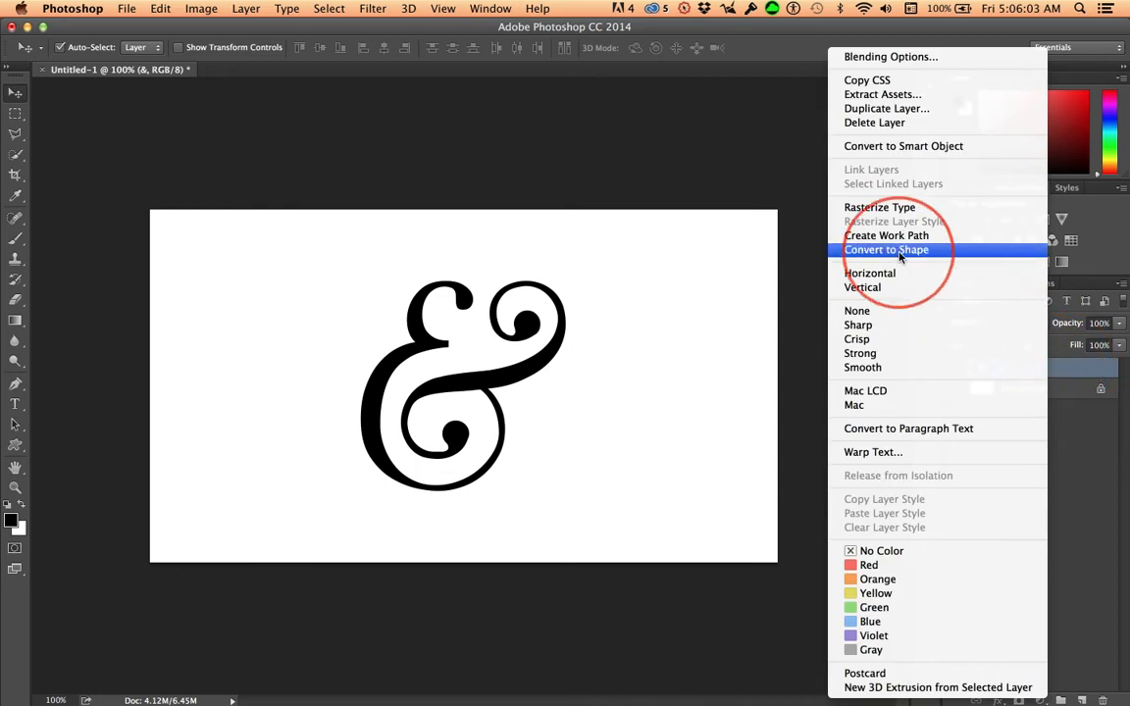
{"action": "left_click", "coordinate": [1079, 373]}
{"action": "right_click", "coordinate": [981, 371]}
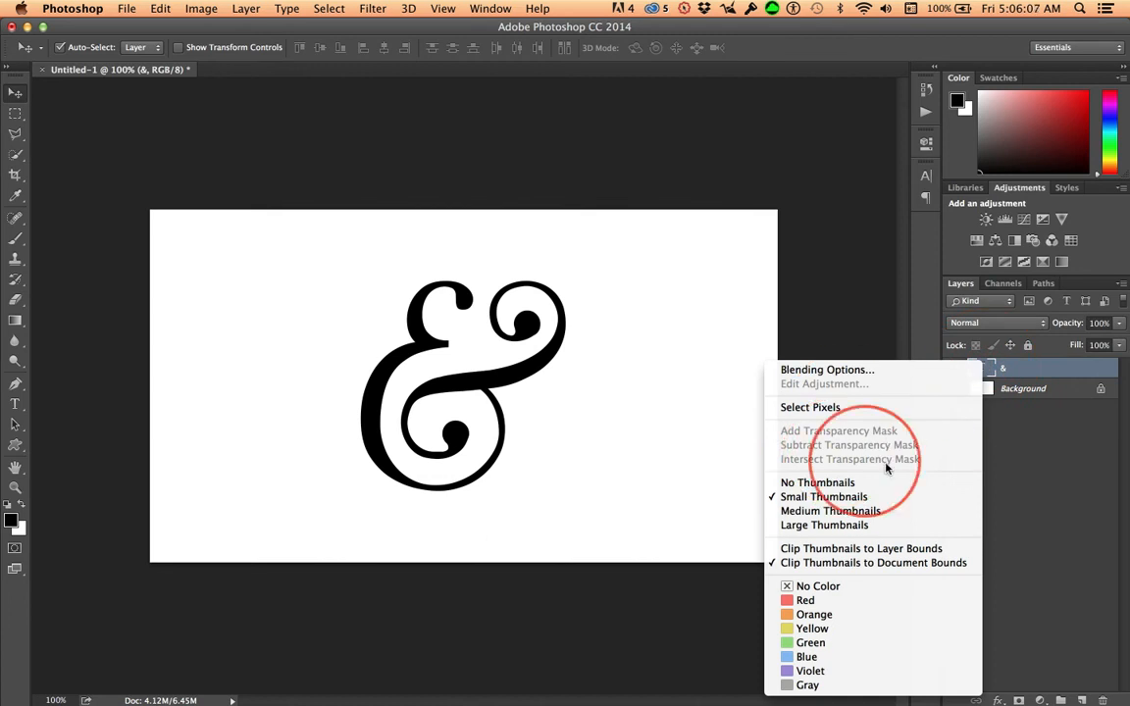
{"action": "left_click", "coordinate": [1046, 373]}
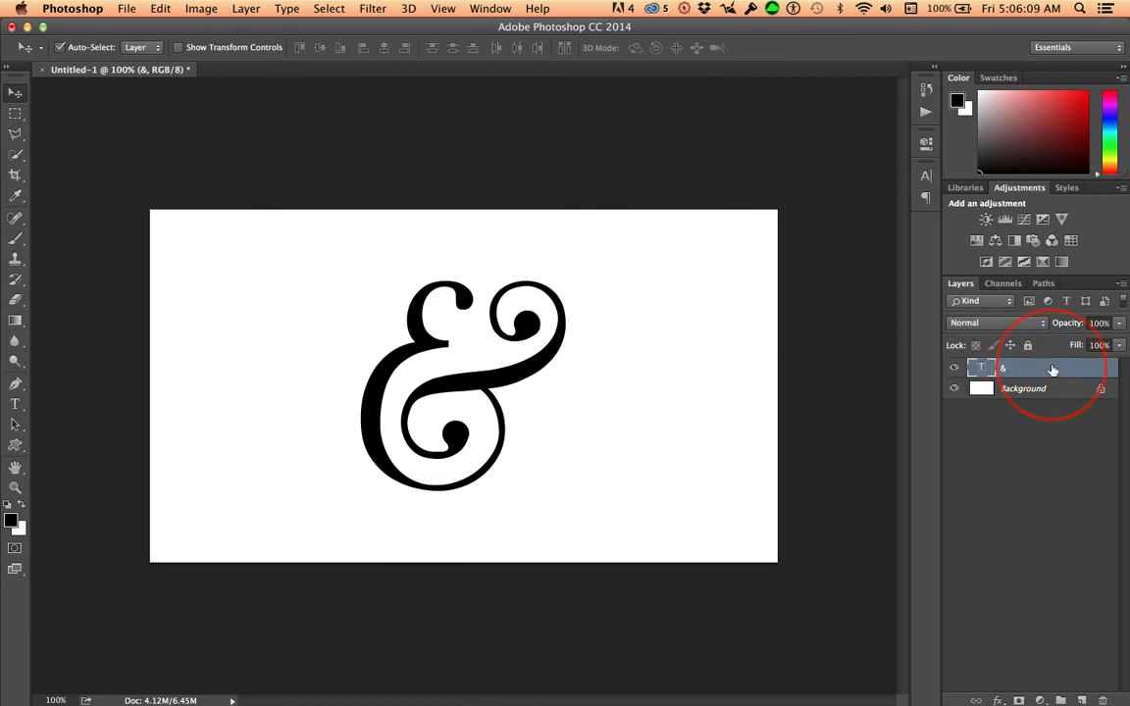
{"action": "right_click", "coordinate": [1052, 370]}
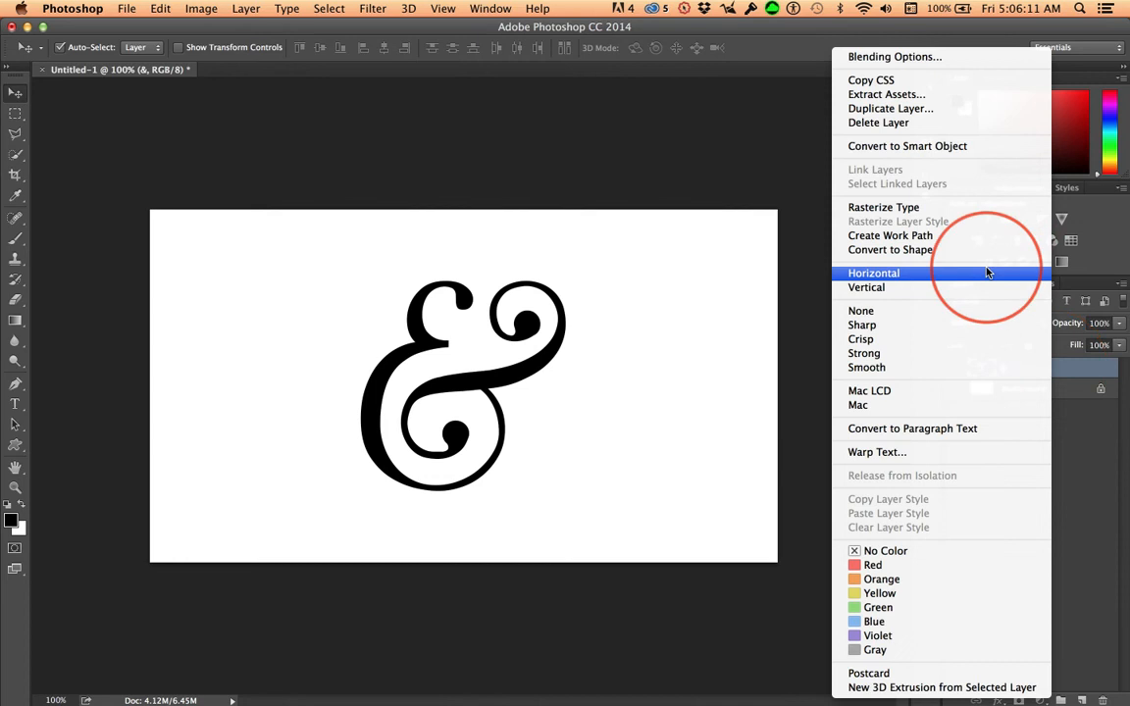
{"action": "left_click", "coordinate": [897, 251]}
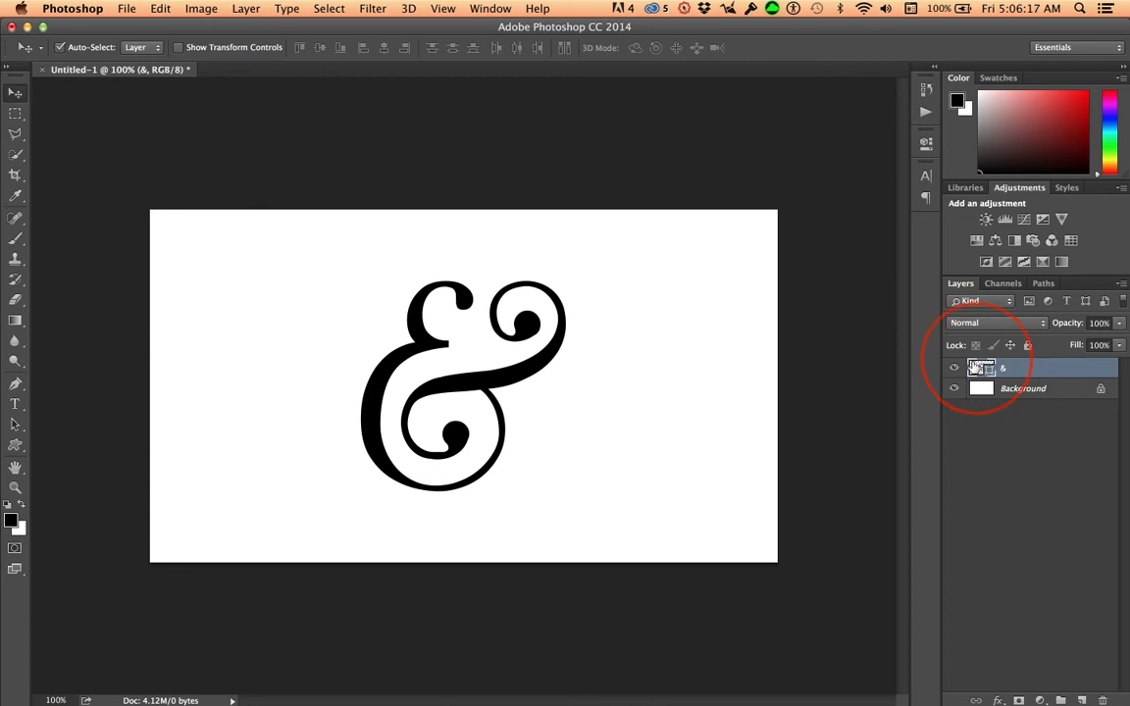
Select all anchor points of the ampersand shape's path
{"action": "left_click", "coordinate": [161, 8]}
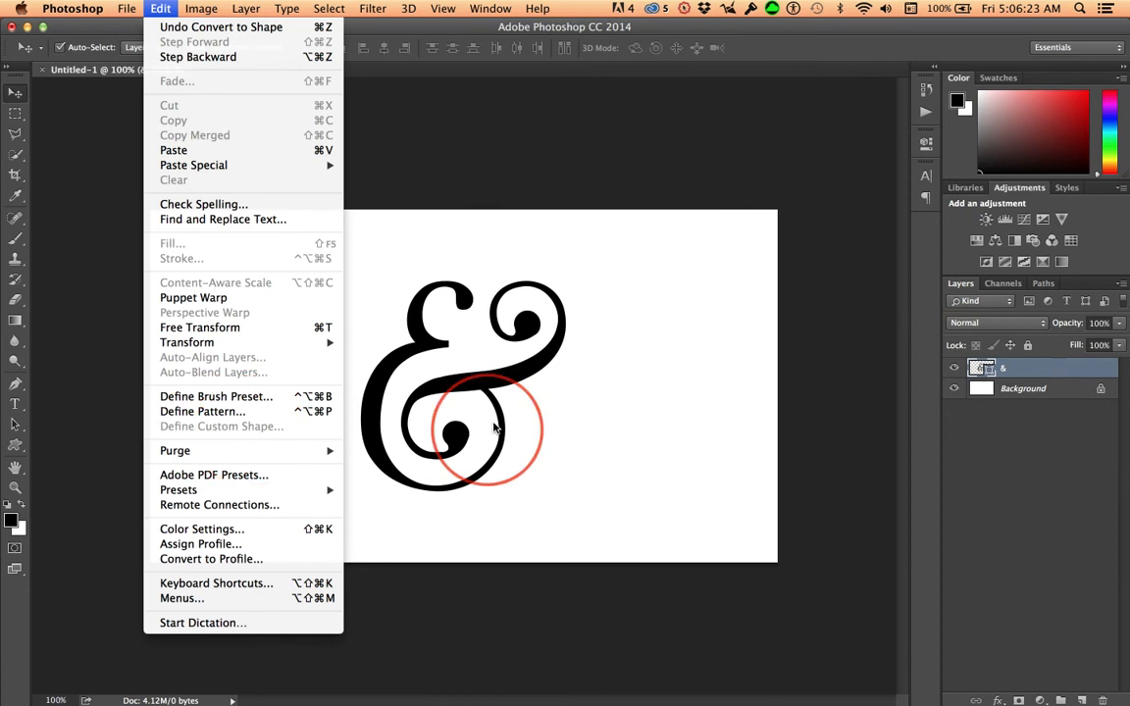
{"action": "left_click", "coordinate": [682, 402]}
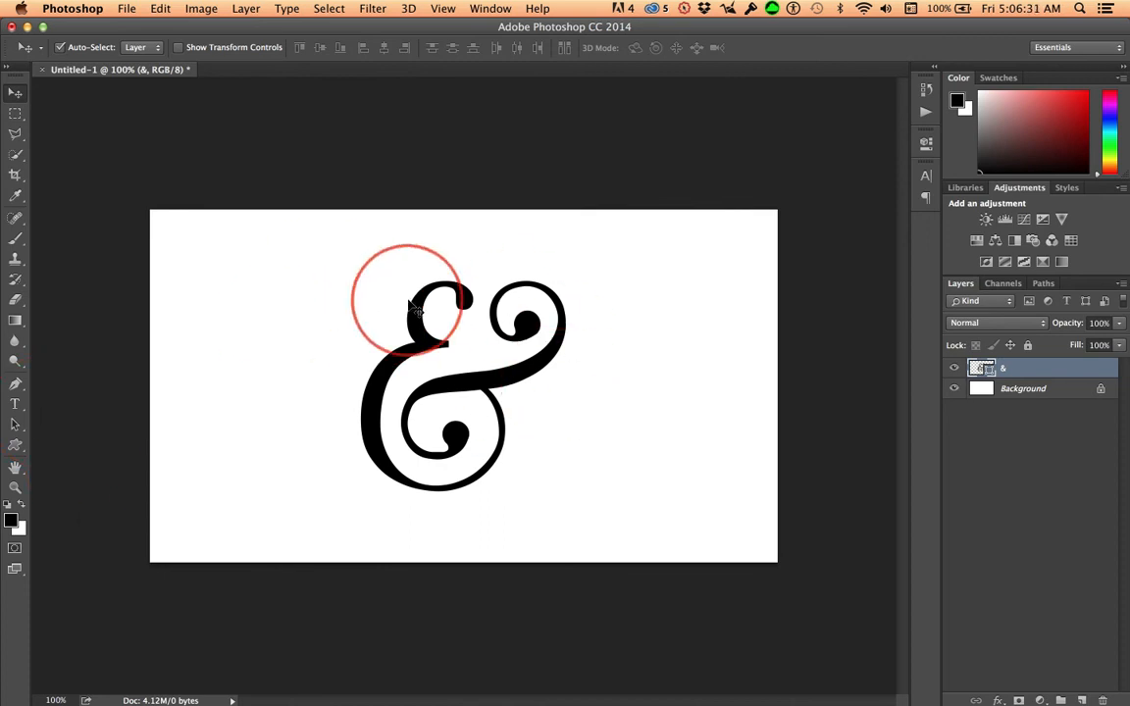
{"action": "left_click", "coordinate": [15, 425]}
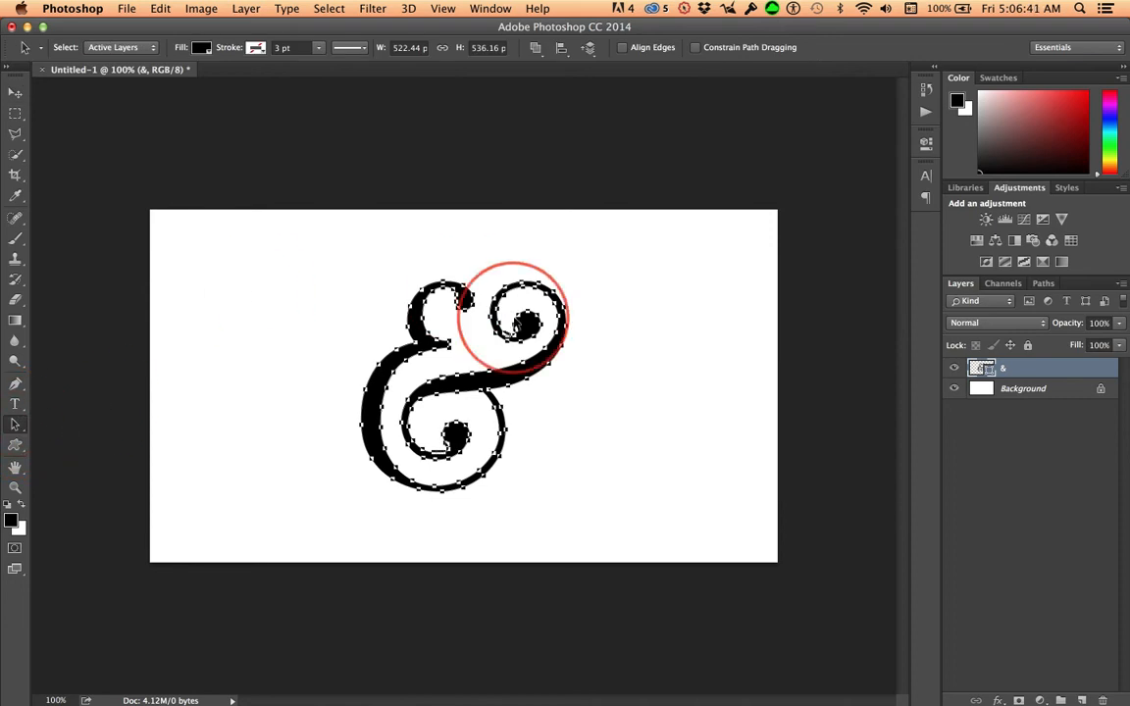
{"action": "left_click_drag", "start_coordinate": [308, 248], "coordinate": [640, 527]}
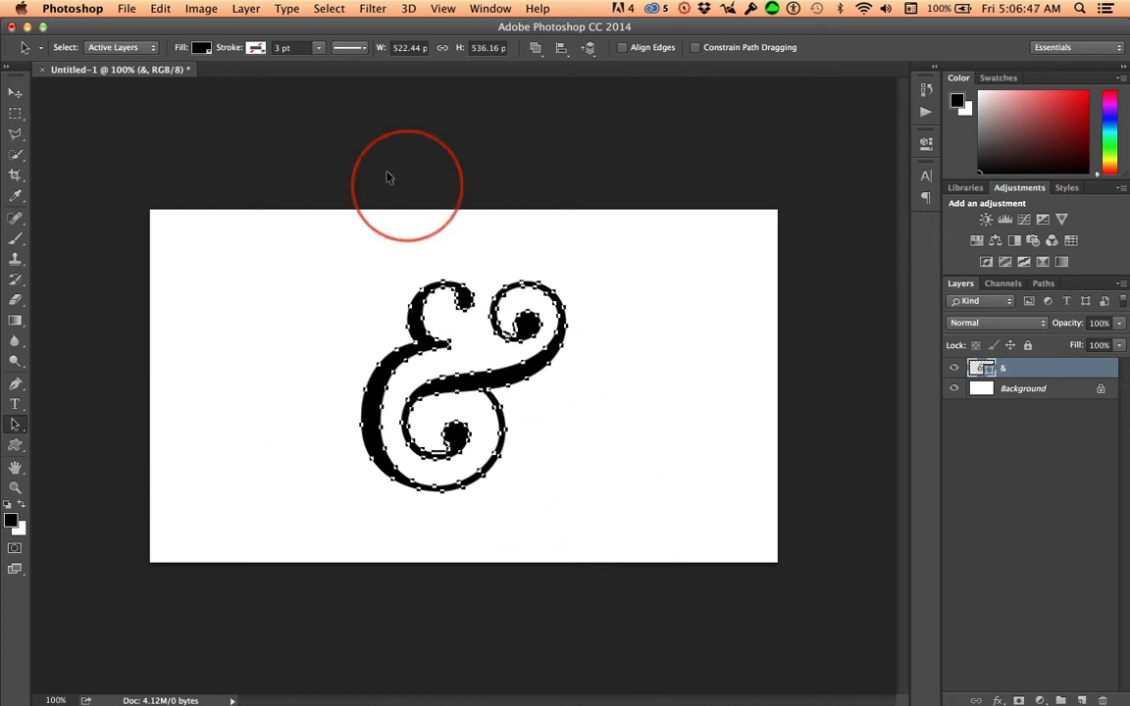
Define the selected ampersand path as a custom shape named amp1
{"action": "left_click", "coordinate": [159, 9]}
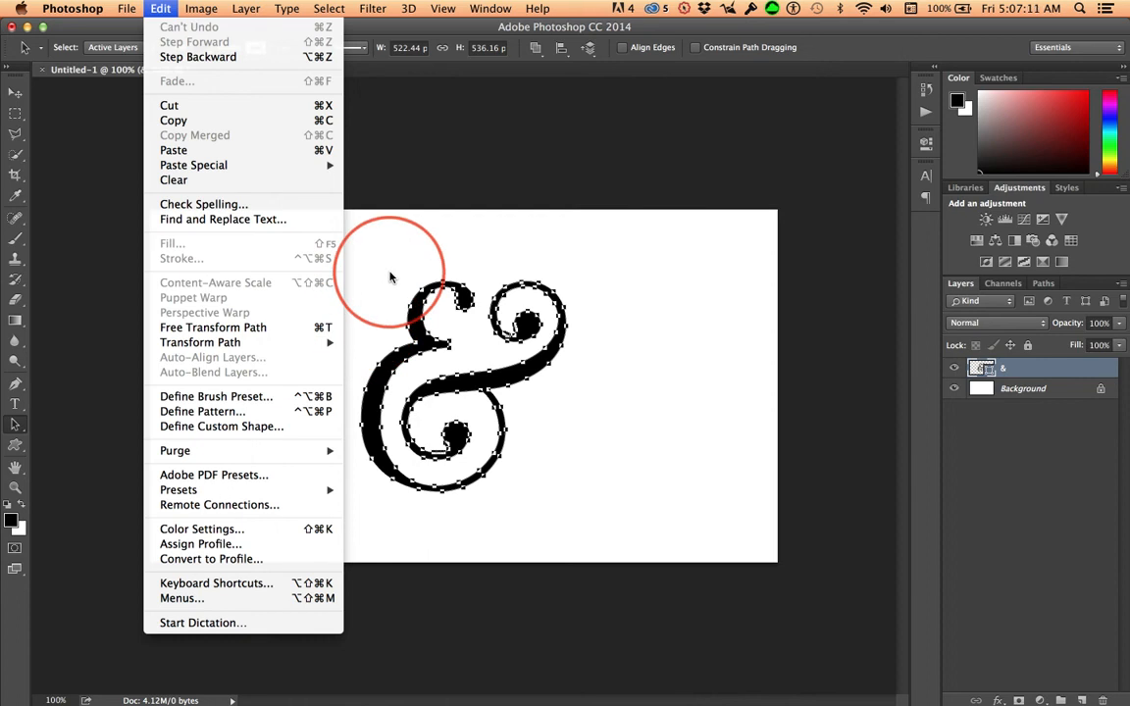
{"action": "left_click", "coordinate": [407, 134]}
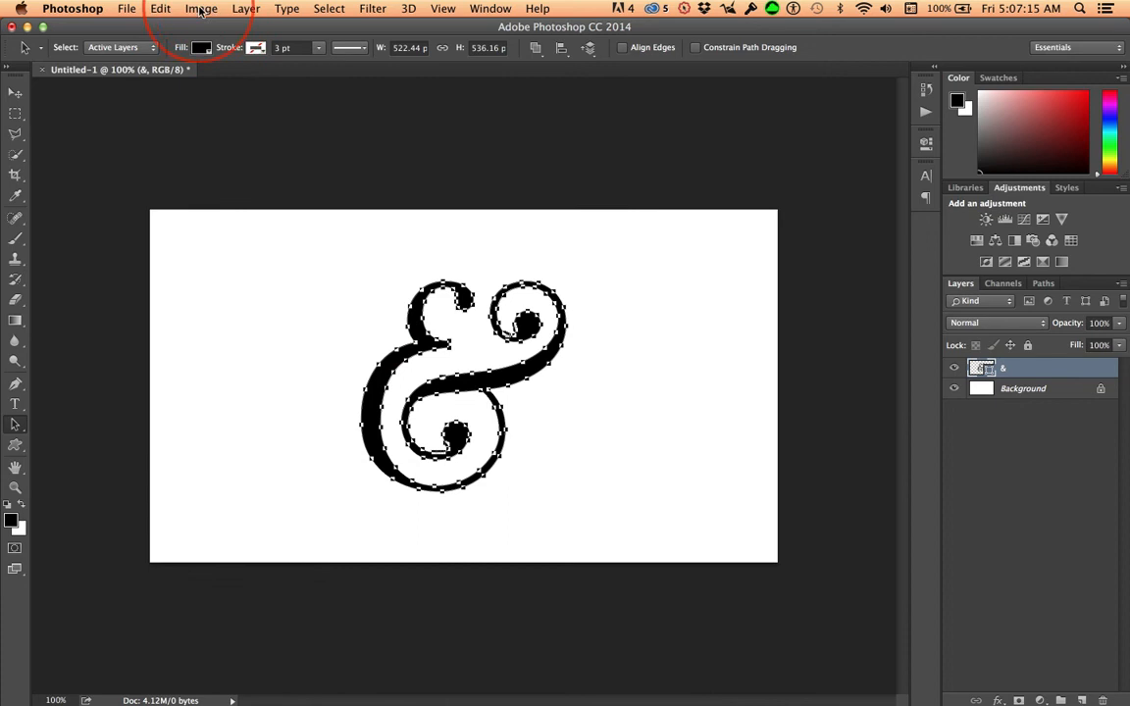
{"action": "left_click", "coordinate": [160, 9]}
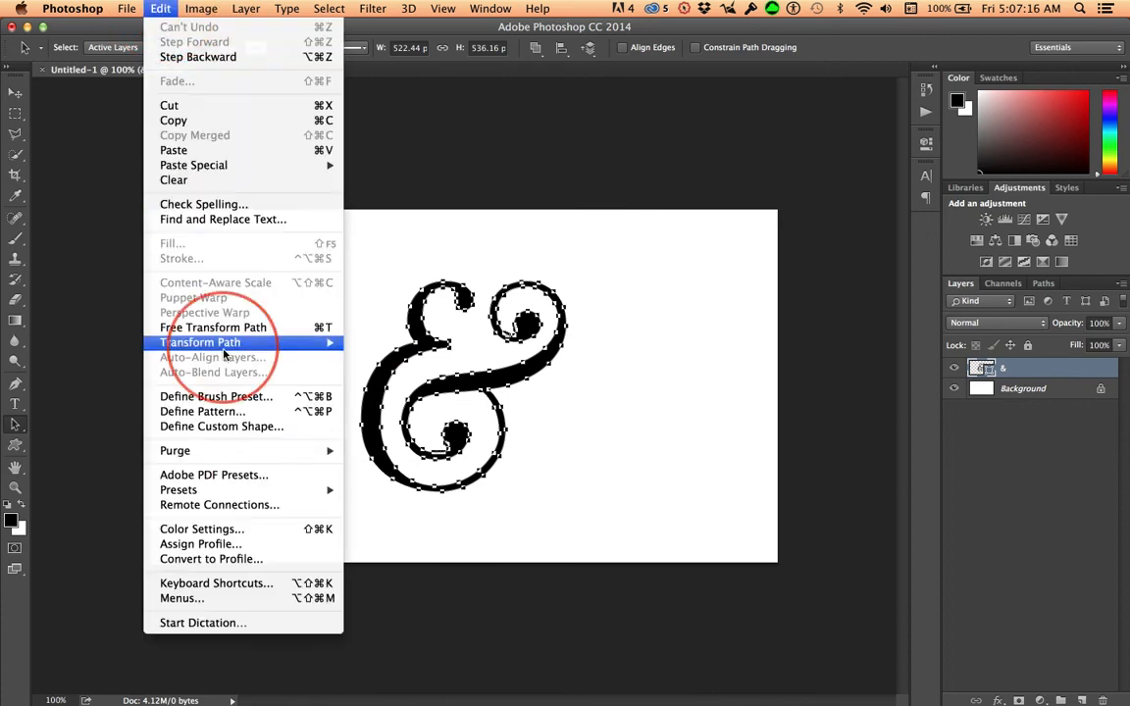
{"action": "left_click", "coordinate": [245, 429]}
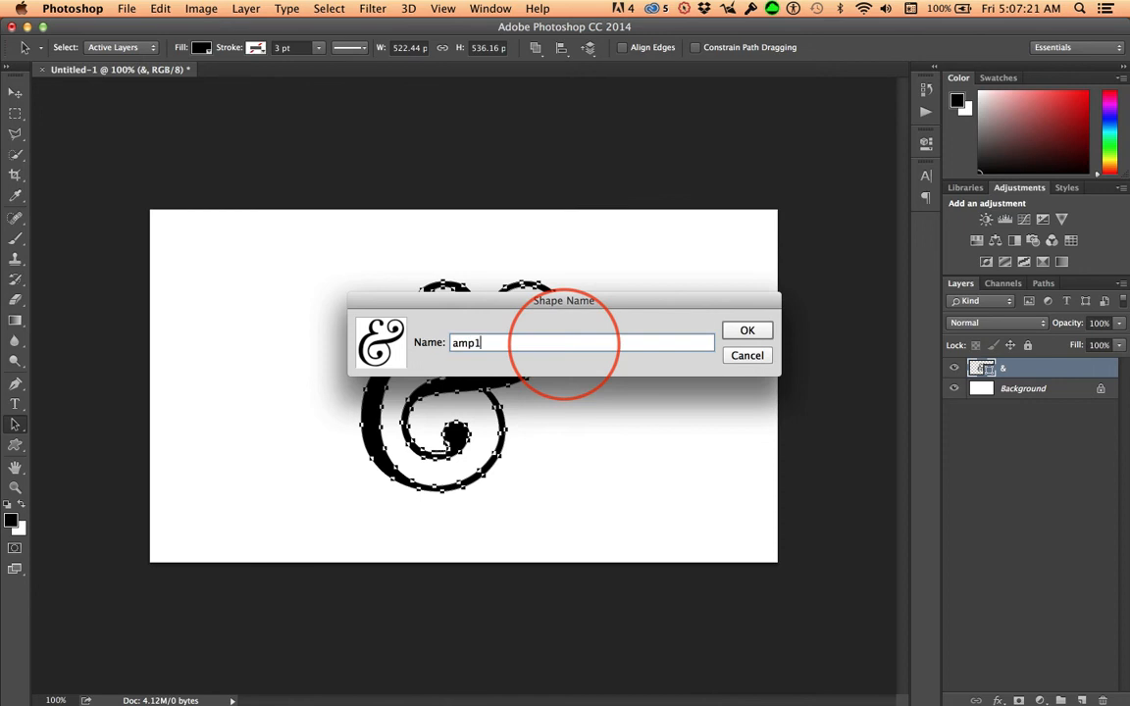
{"action": "left_click", "coordinate": [747, 330]}
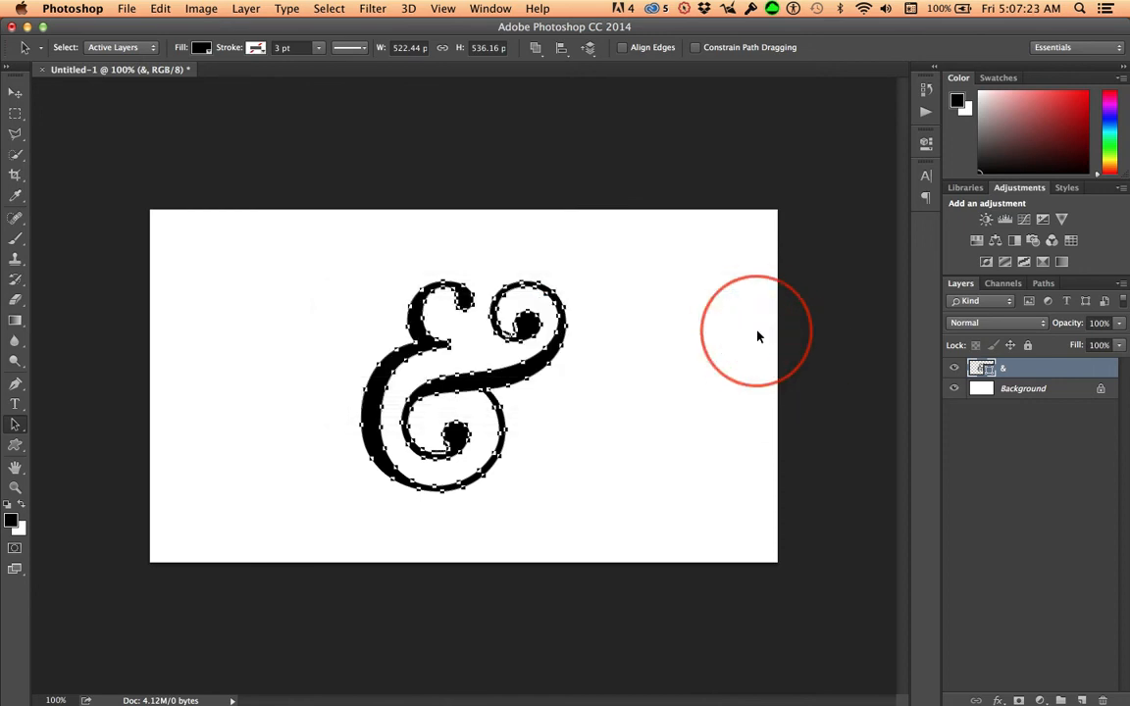
Delete the grass shape from the Custom Shape tool's presets
{"action": "left_click", "coordinate": [15, 95]}
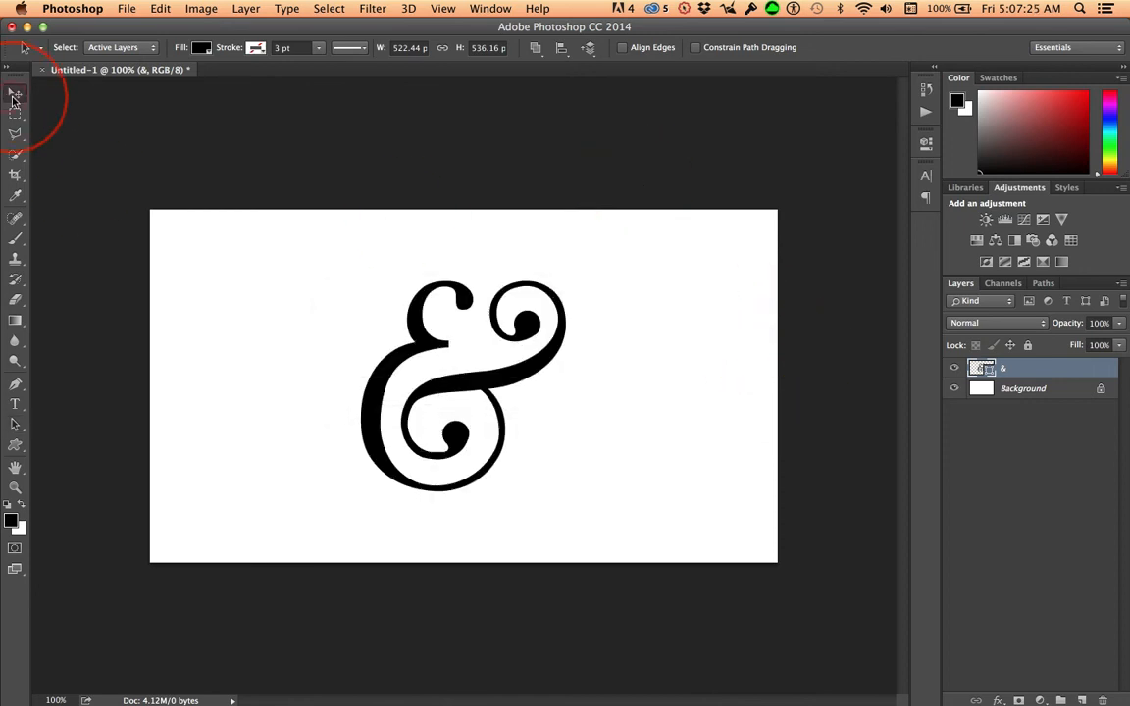
{"action": "left_click", "coordinate": [15, 447]}
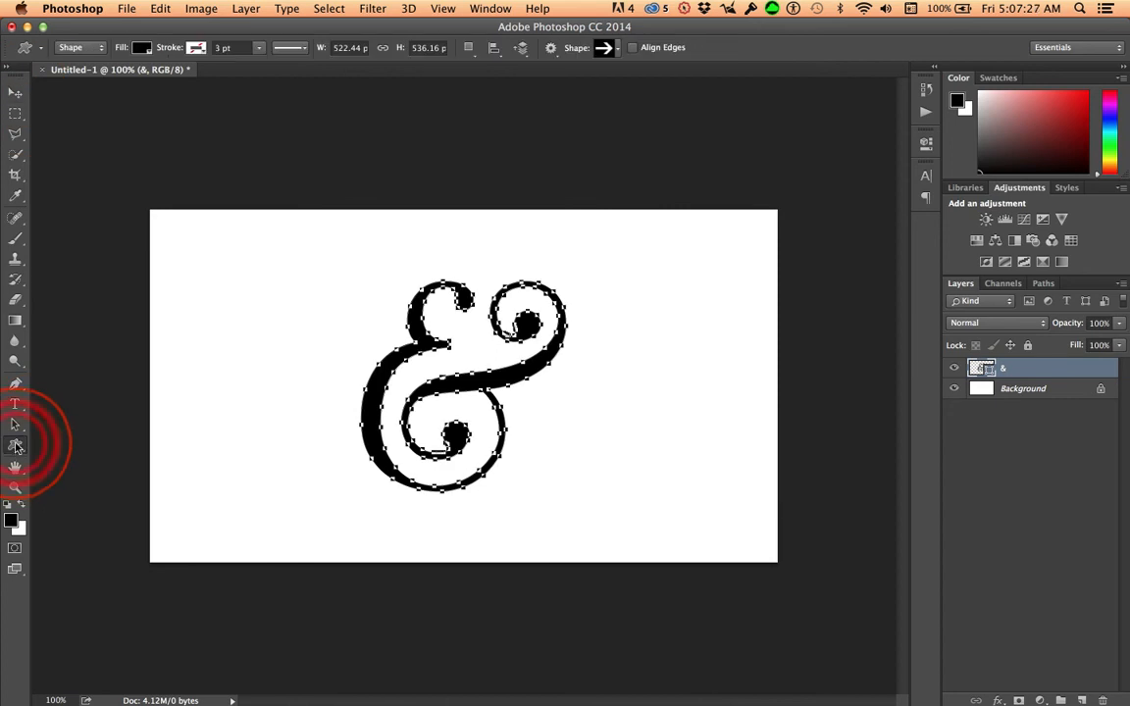
{"action": "left_click", "coordinate": [619, 51]}
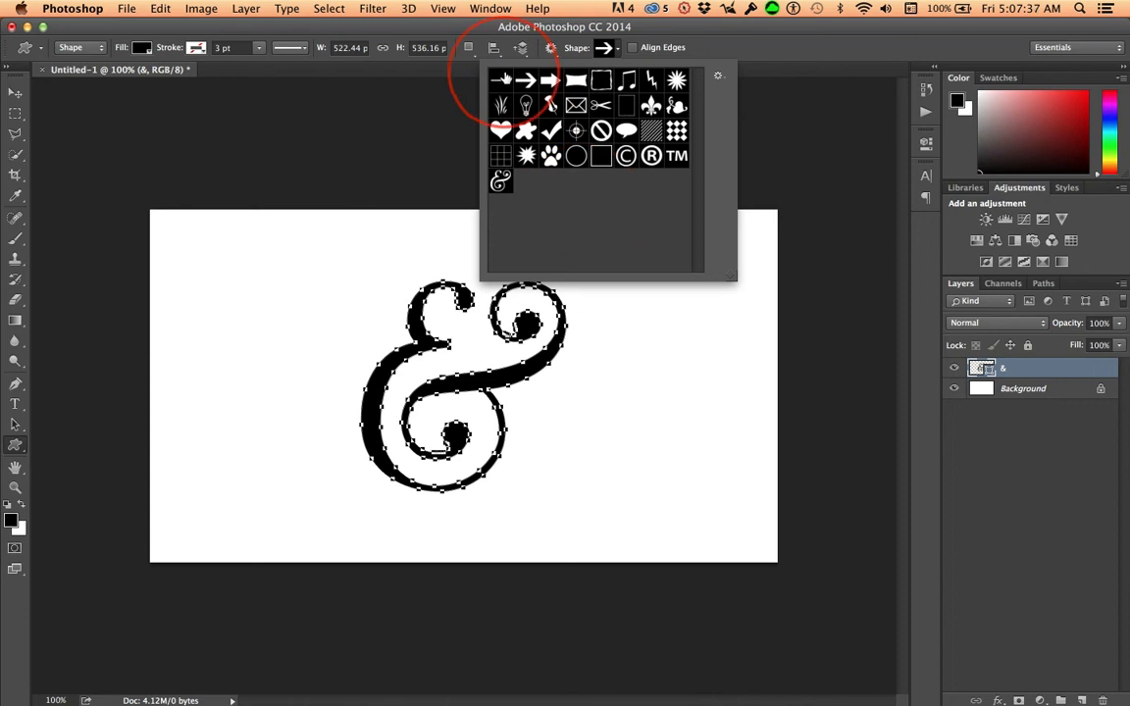
{"action": "left_click", "coordinate": [499, 83]}
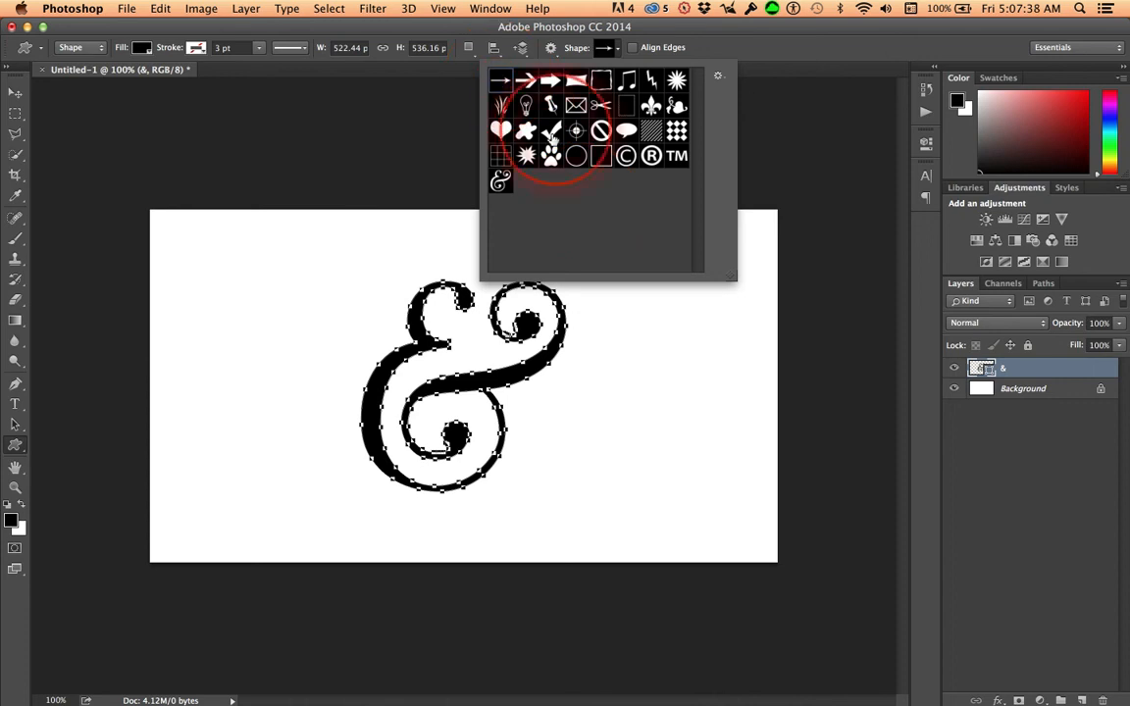
{"action": "left_click", "coordinate": [677, 157], "text": "shift"}
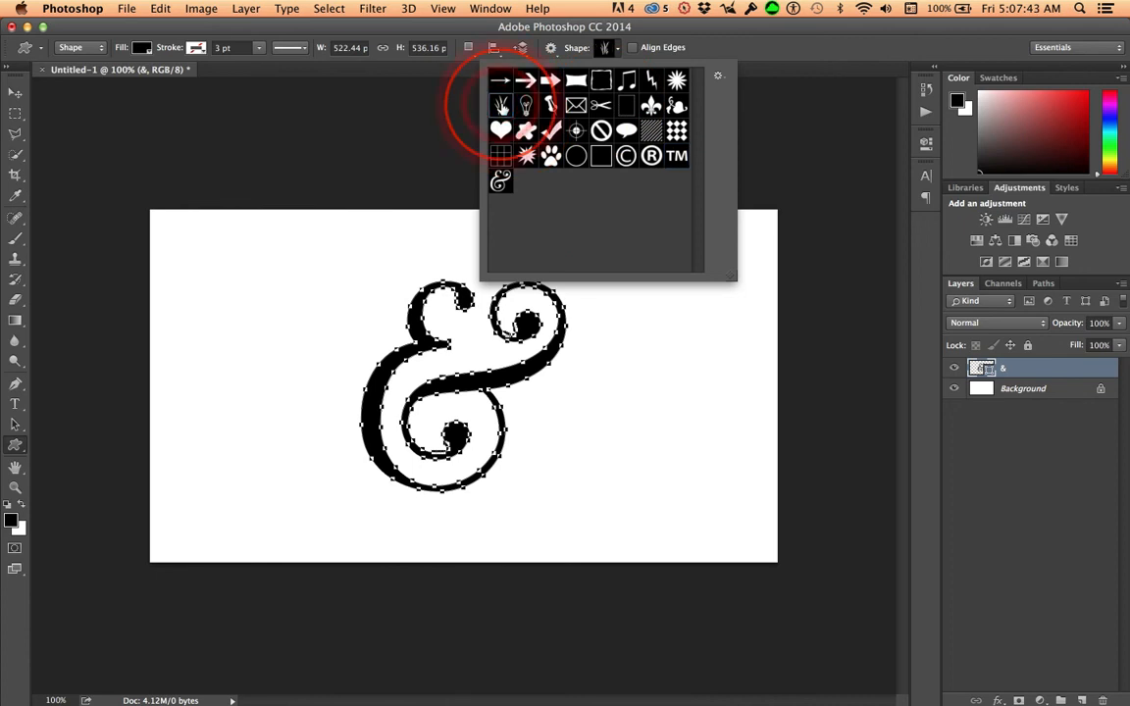
{"action": "right_click", "coordinate": [501, 105]}
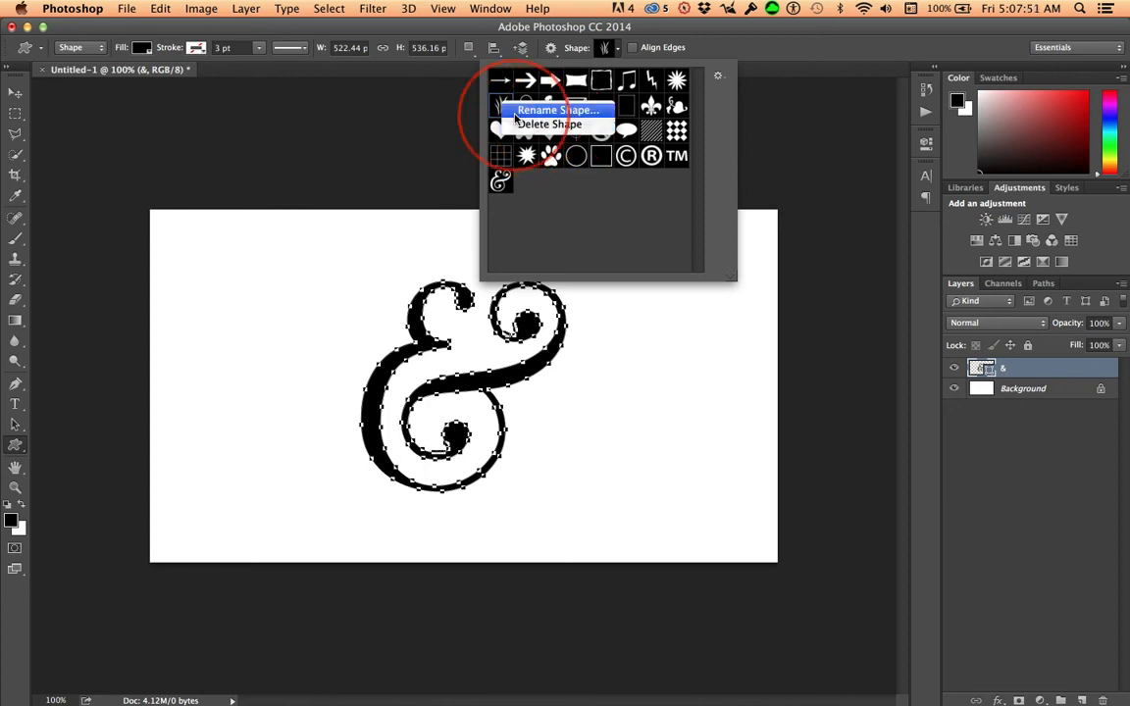
{"action": "left_click", "coordinate": [550, 125]}
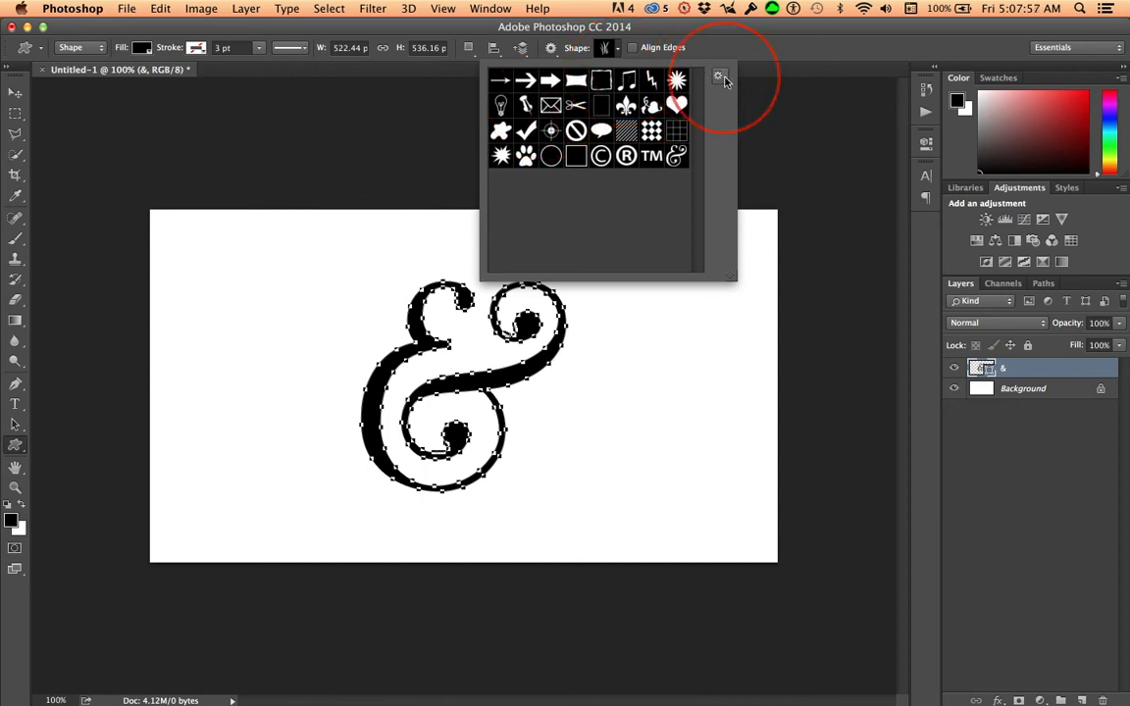
Start saving the custom shape set and choose Documents > macLabProjects > photoshopFiles as the location
{"action": "left_click", "coordinate": [718, 79]}
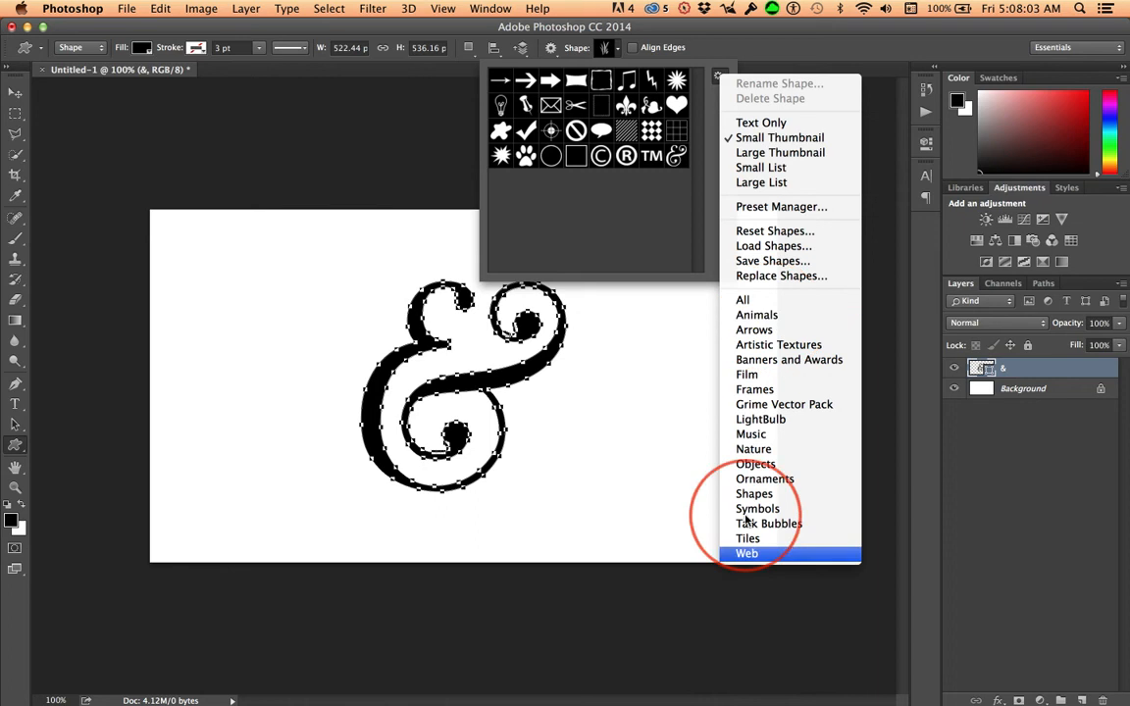
{"action": "left_click", "coordinate": [768, 263]}
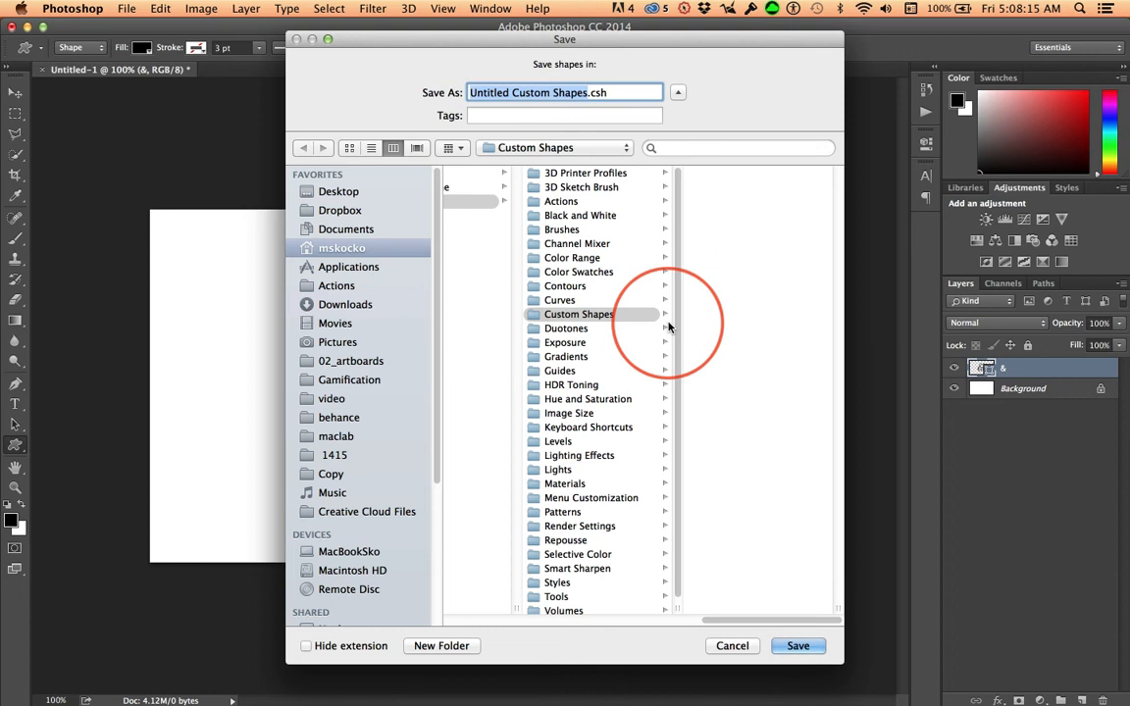
{"action": "left_click", "coordinate": [349, 231]}
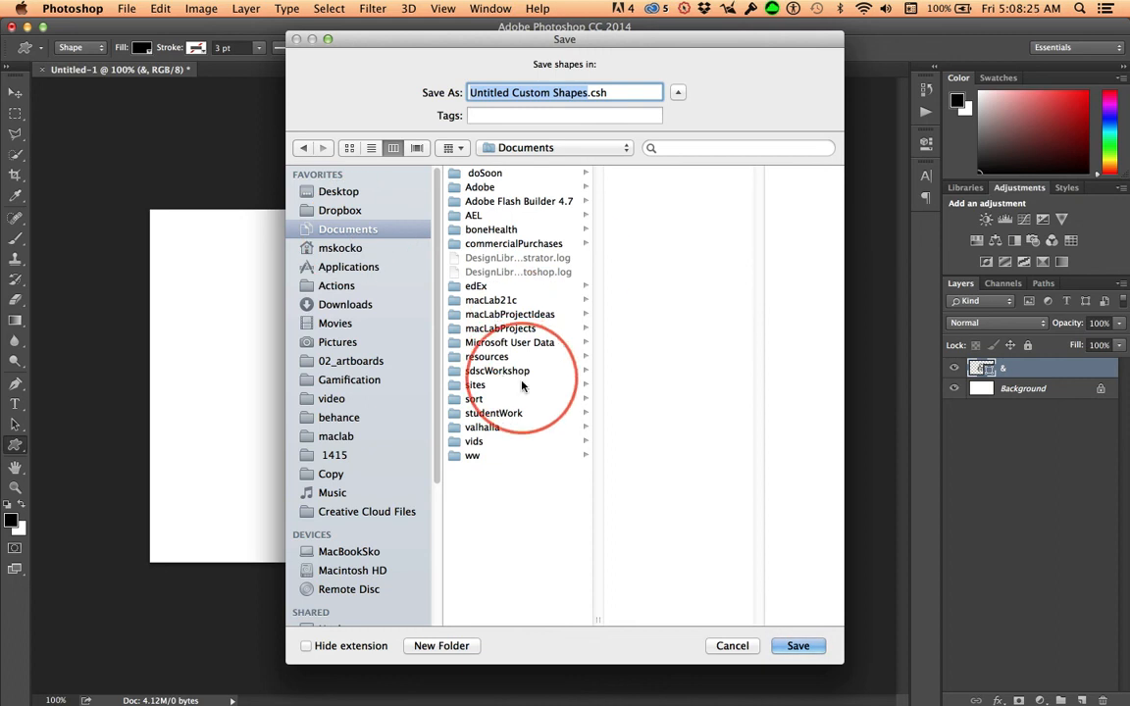
{"action": "left_click", "coordinate": [499, 329]}
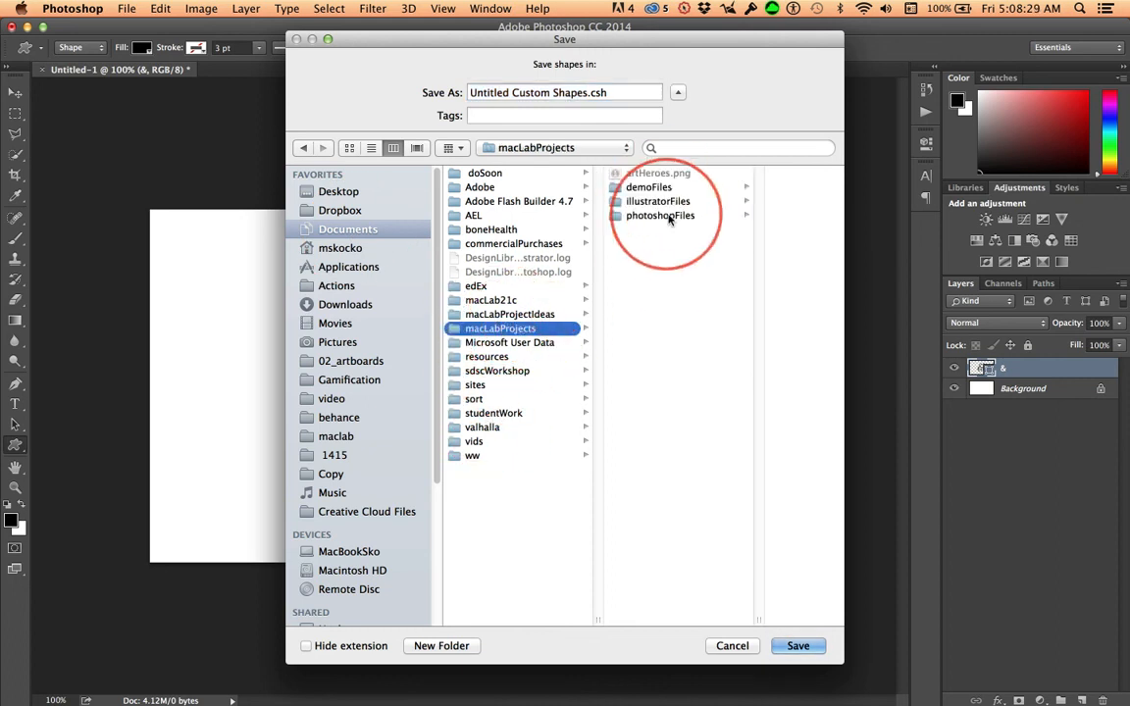
{"action": "left_click", "coordinate": [663, 216]}
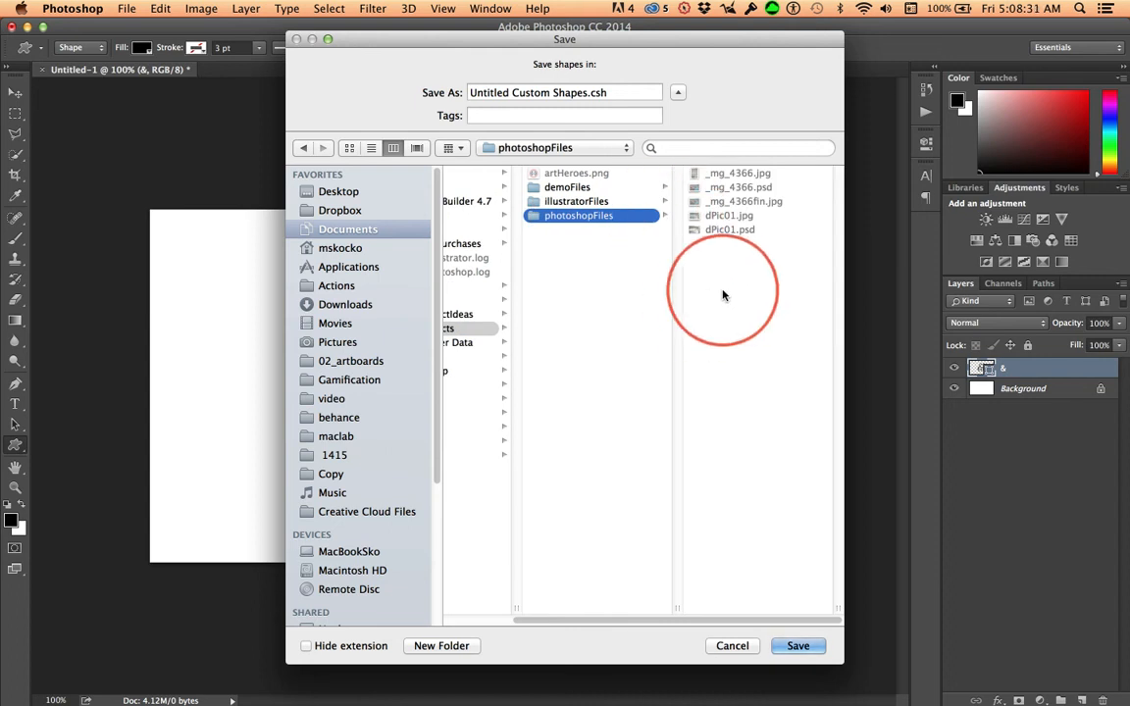
Create a new folder named shapes inside photoshopFiles
{"action": "left_click", "coordinate": [469, 643]}
{"action": "type", "text": "s"}
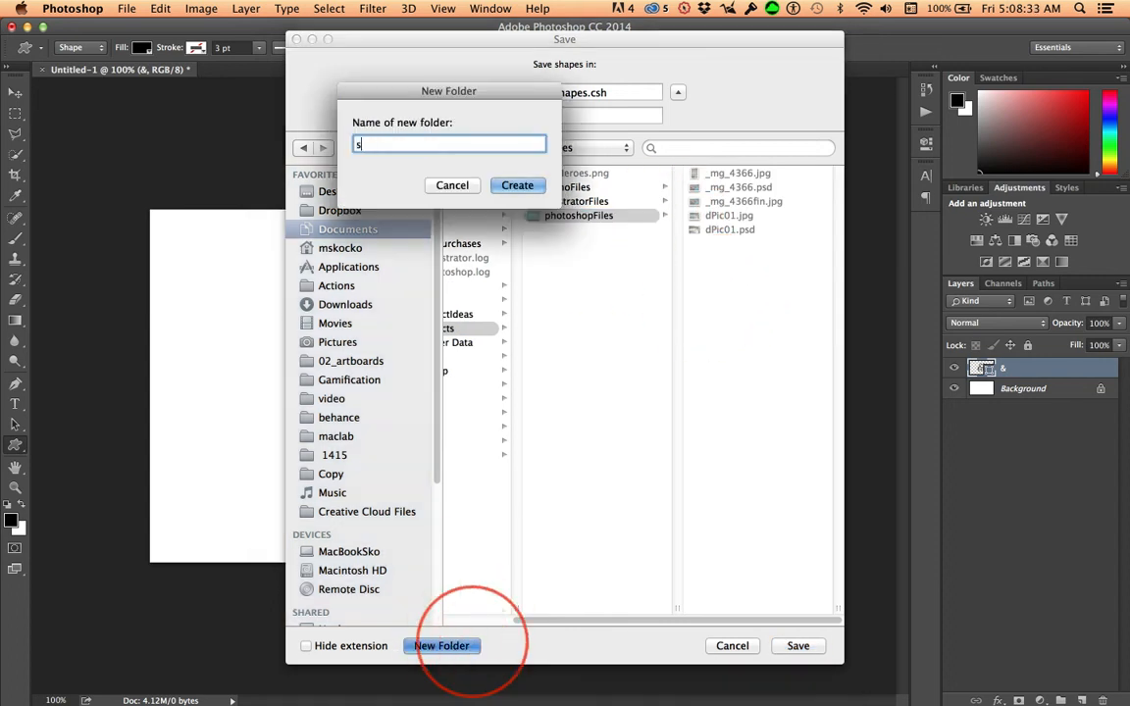
{"action": "type", "text": "hapes"}
{"action": "key", "text": "Return"}
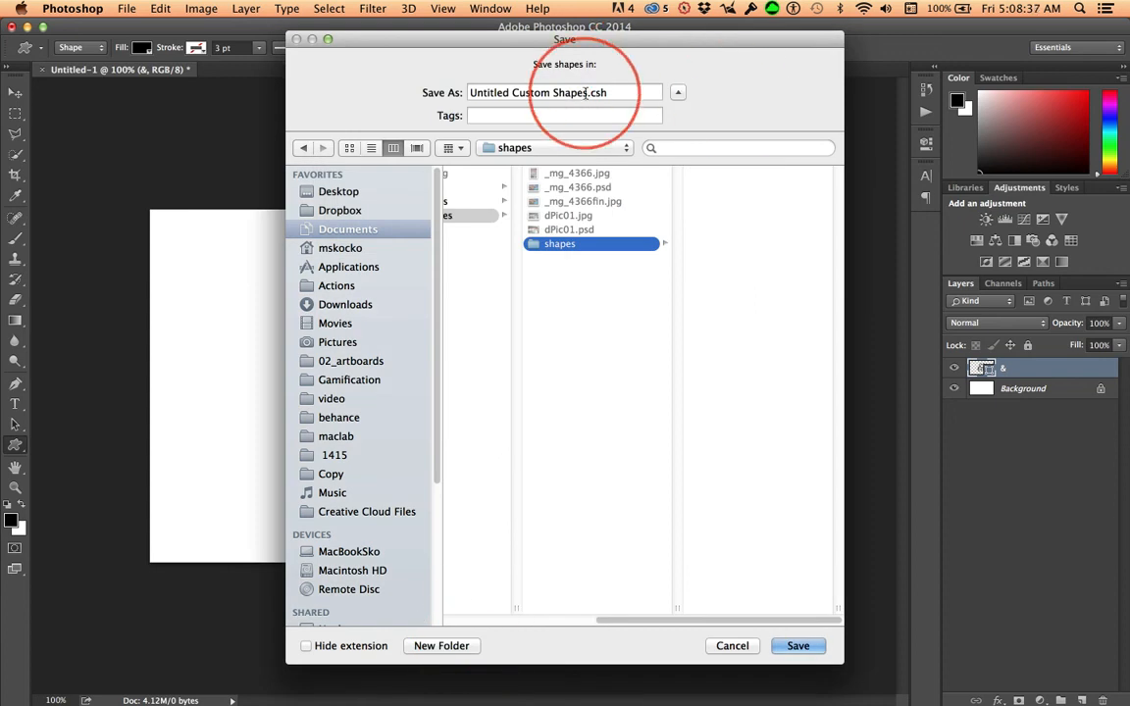
Save the custom shape set as myShapes.csh in the shapes folder
{"action": "left_click", "coordinate": [553, 94]}
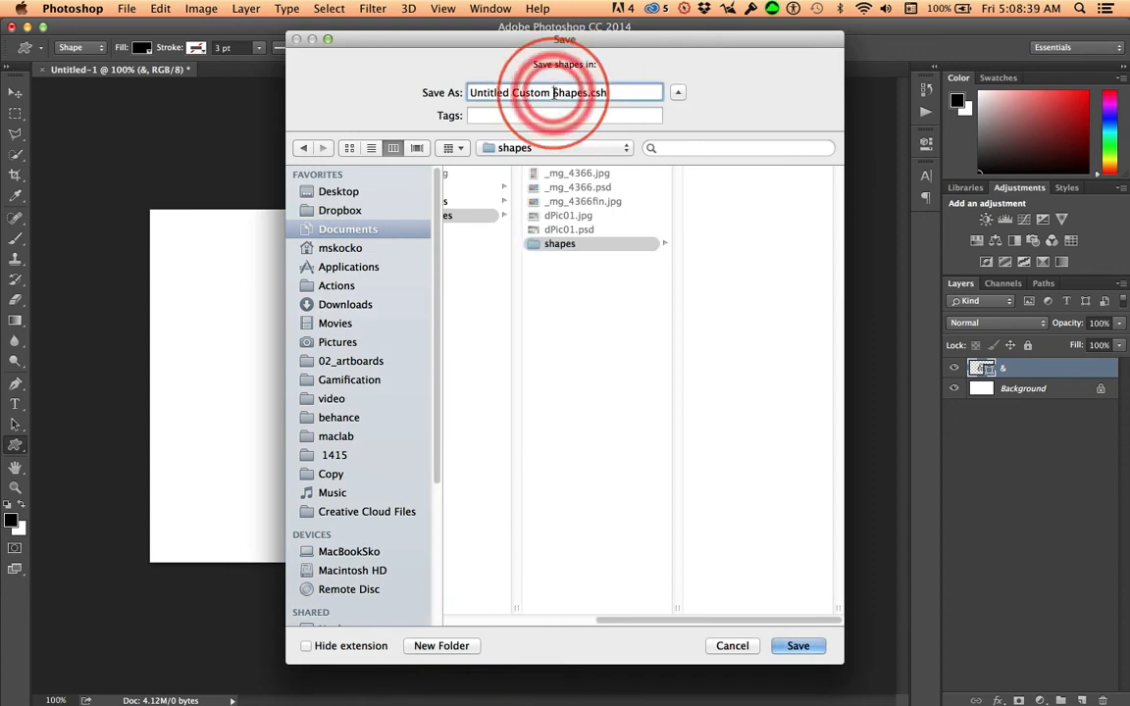
{"action": "left_click_drag", "start_coordinate": [553, 93], "coordinate": [428, 48]}
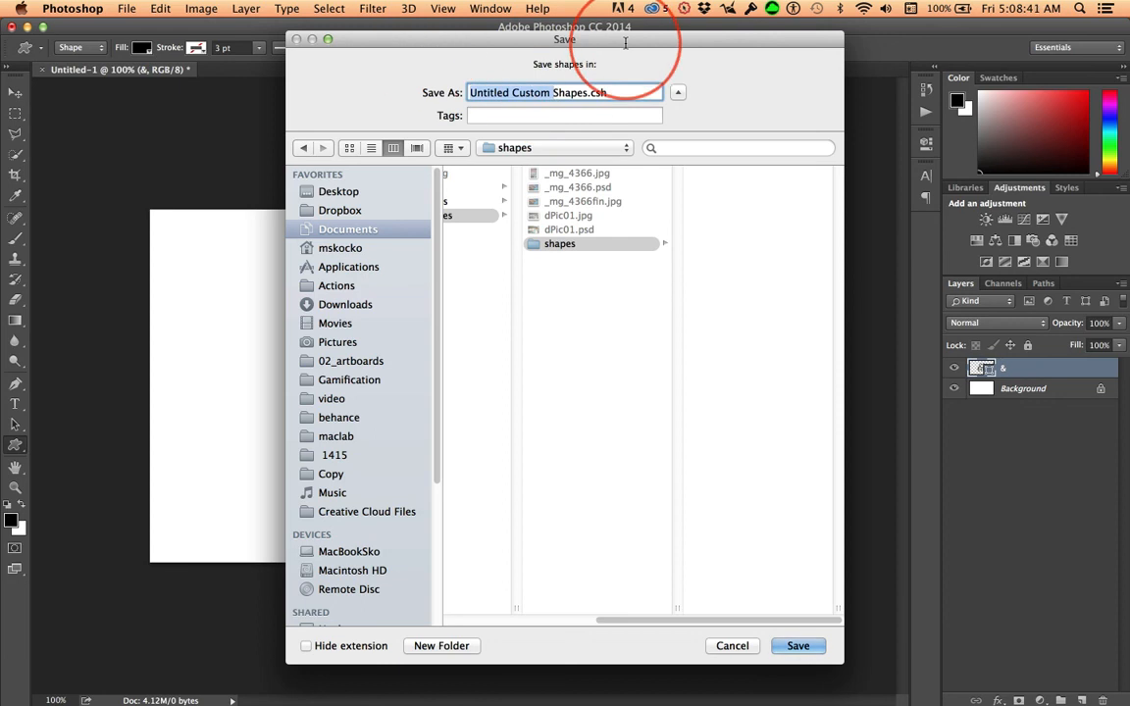
{"action": "key", "text": "Return"}
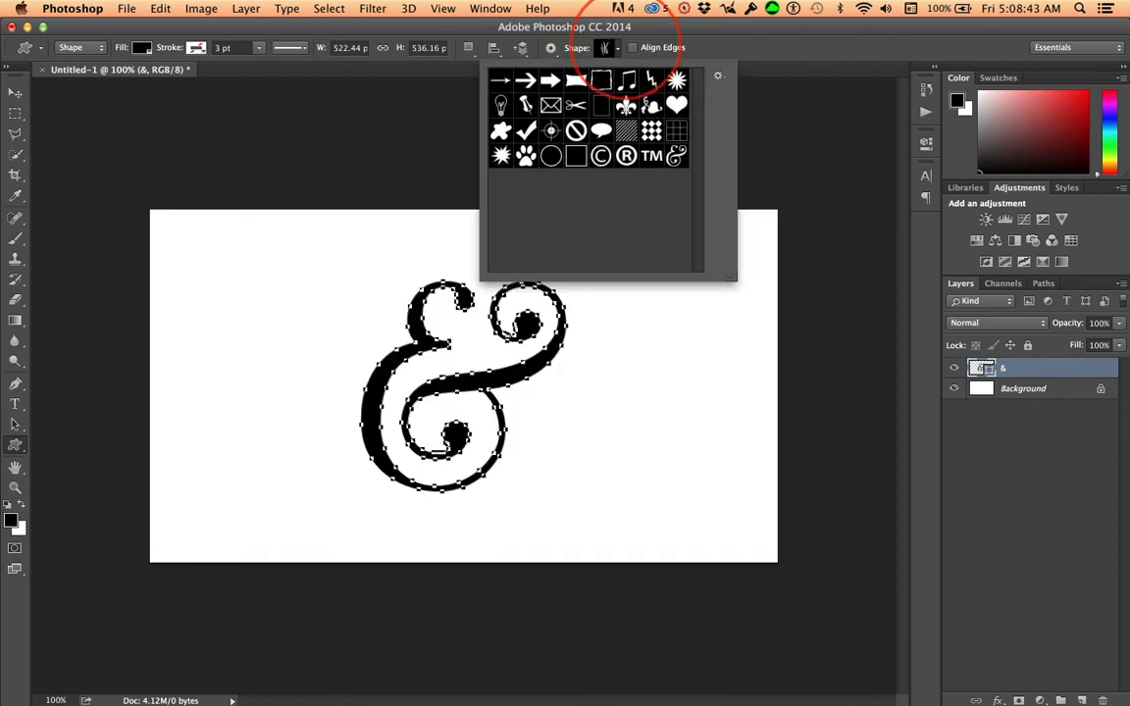
Reset the custom shape presets, replacing the current shapes with the default shapes
{"action": "left_click", "coordinate": [719, 78]}
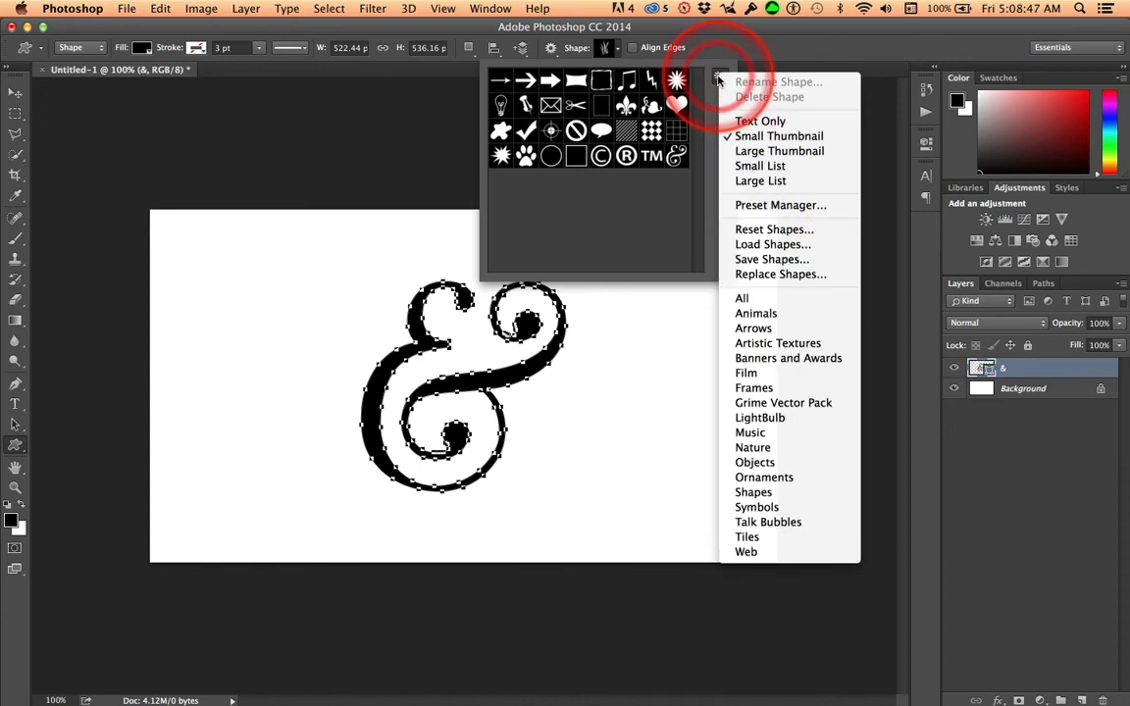
{"action": "left_click", "coordinate": [774, 229]}
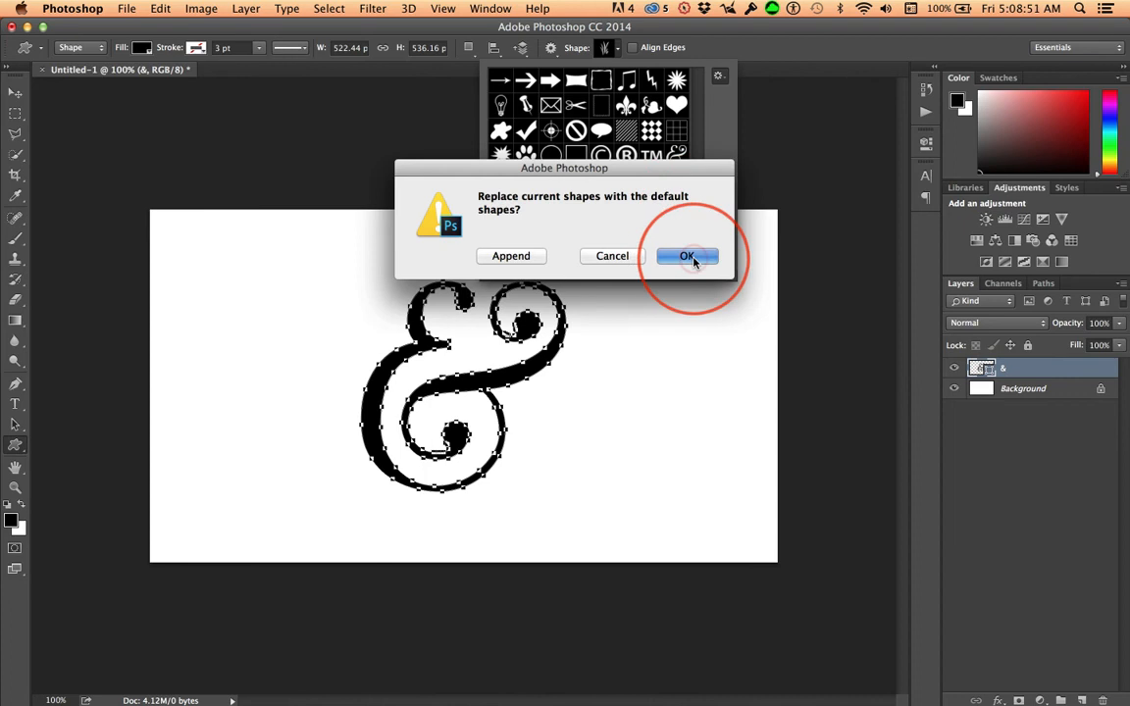
{"action": "left_click", "coordinate": [685, 256]}
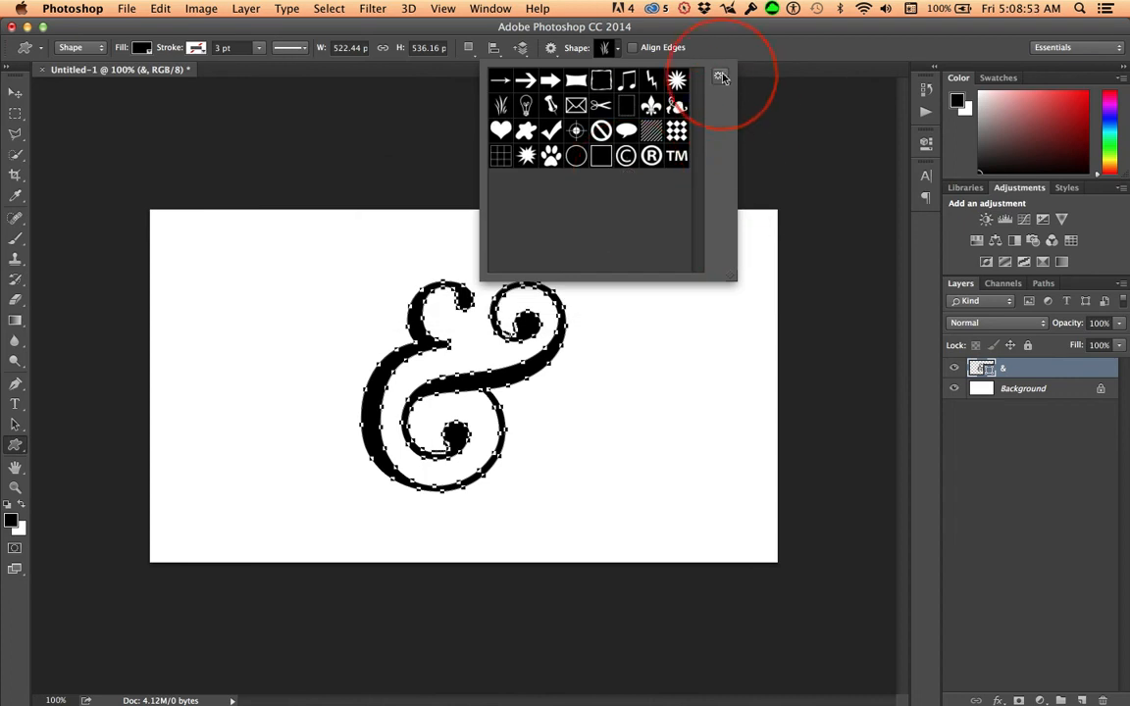
Load myShapes.csh from the shapes folder into the custom shape presets and enlarge the shape picker
{"action": "left_click", "coordinate": [720, 78]}
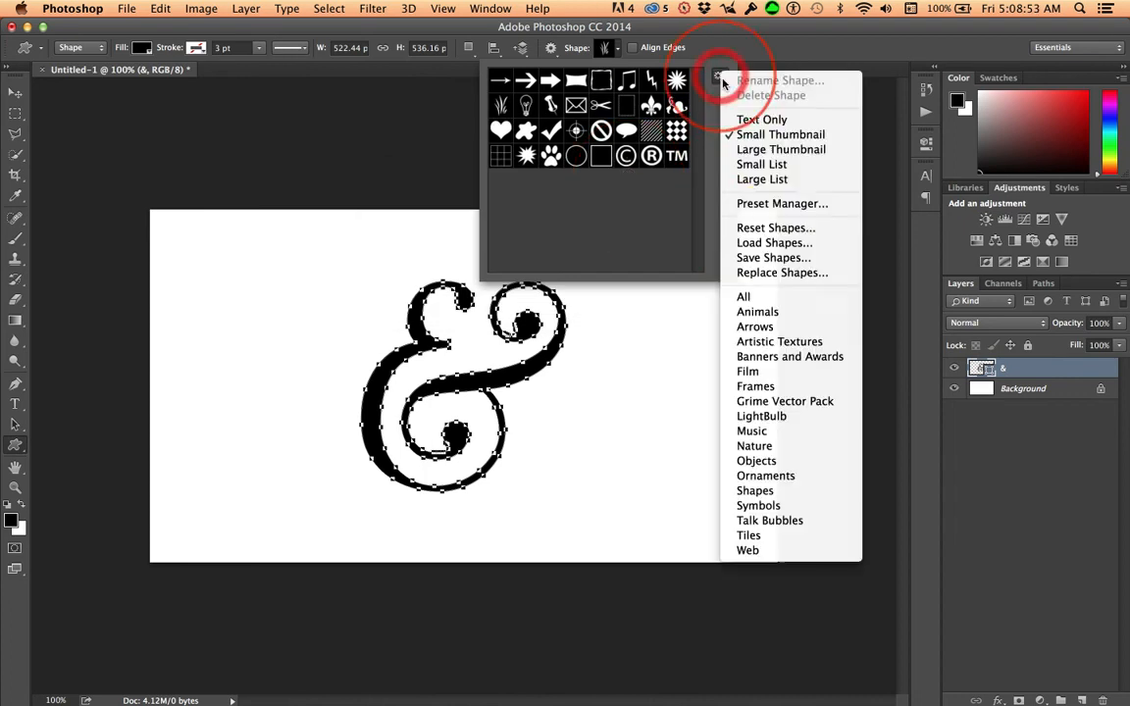
{"action": "left_click", "coordinate": [774, 242]}
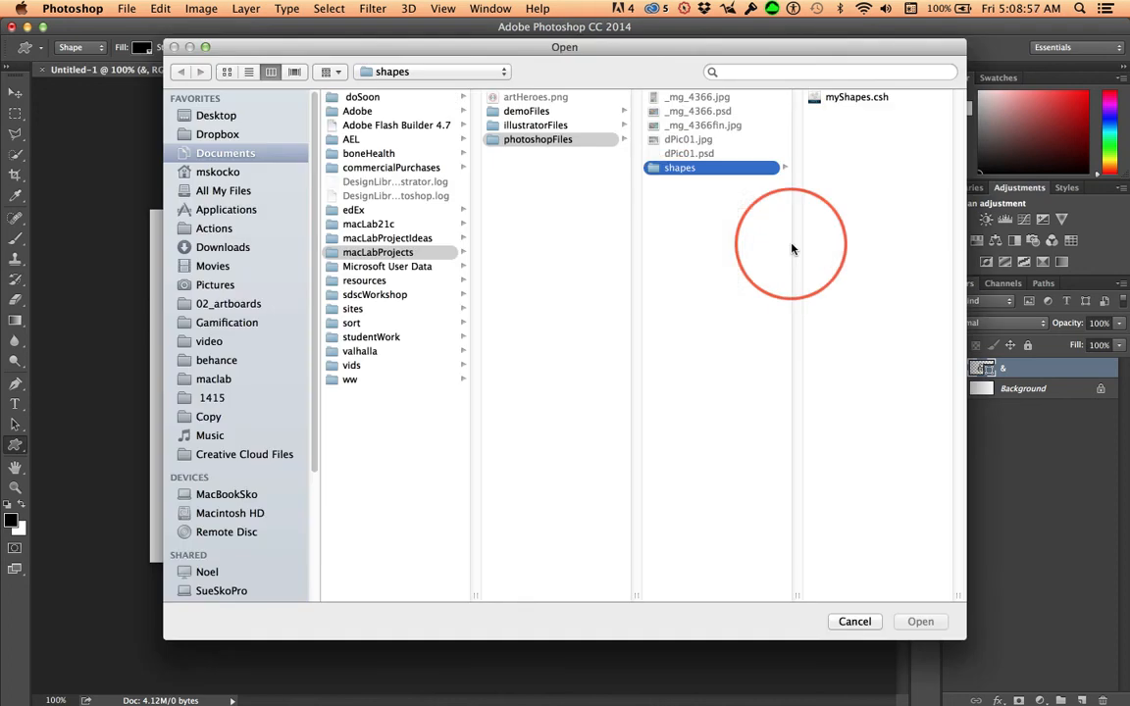
{"action": "left_click", "coordinate": [838, 100]}
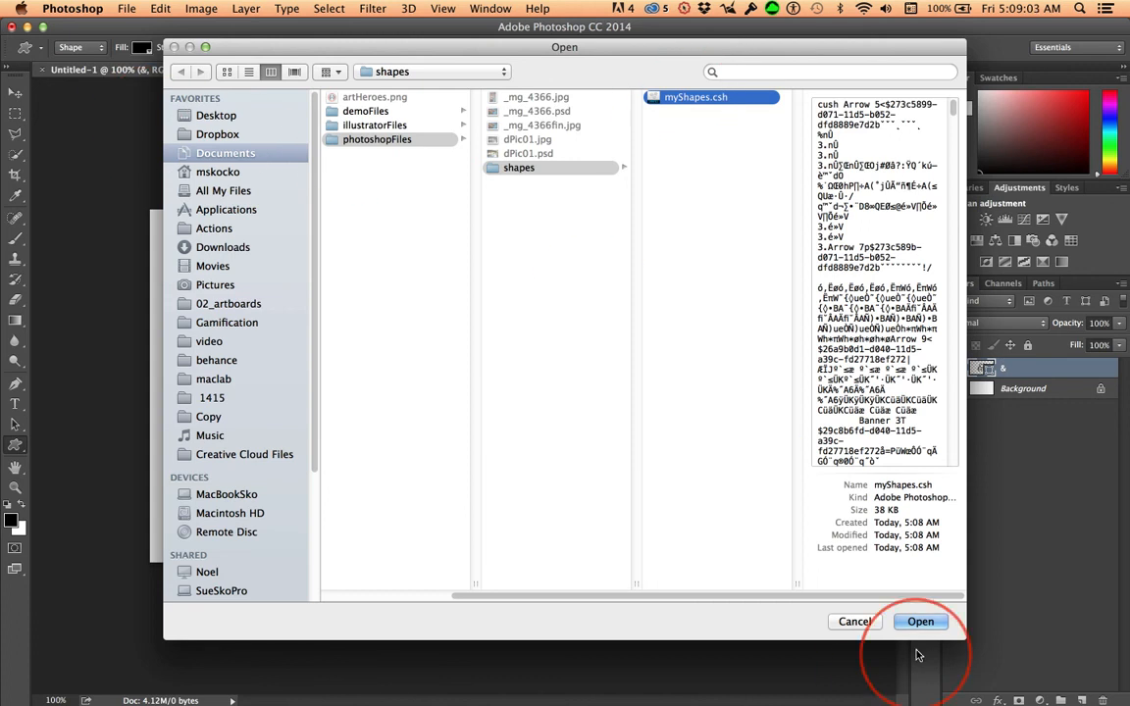
{"action": "left_click", "coordinate": [924, 623]}
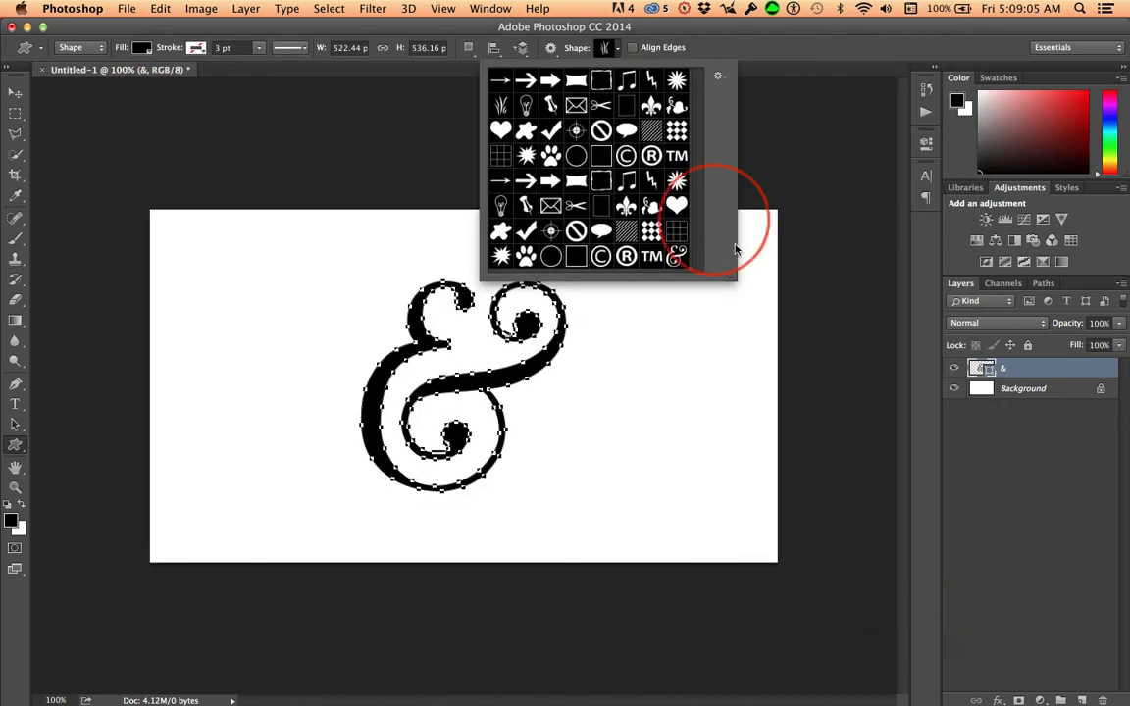
{"action": "left_click_drag", "start_coordinate": [734, 278], "coordinate": [748, 345]}
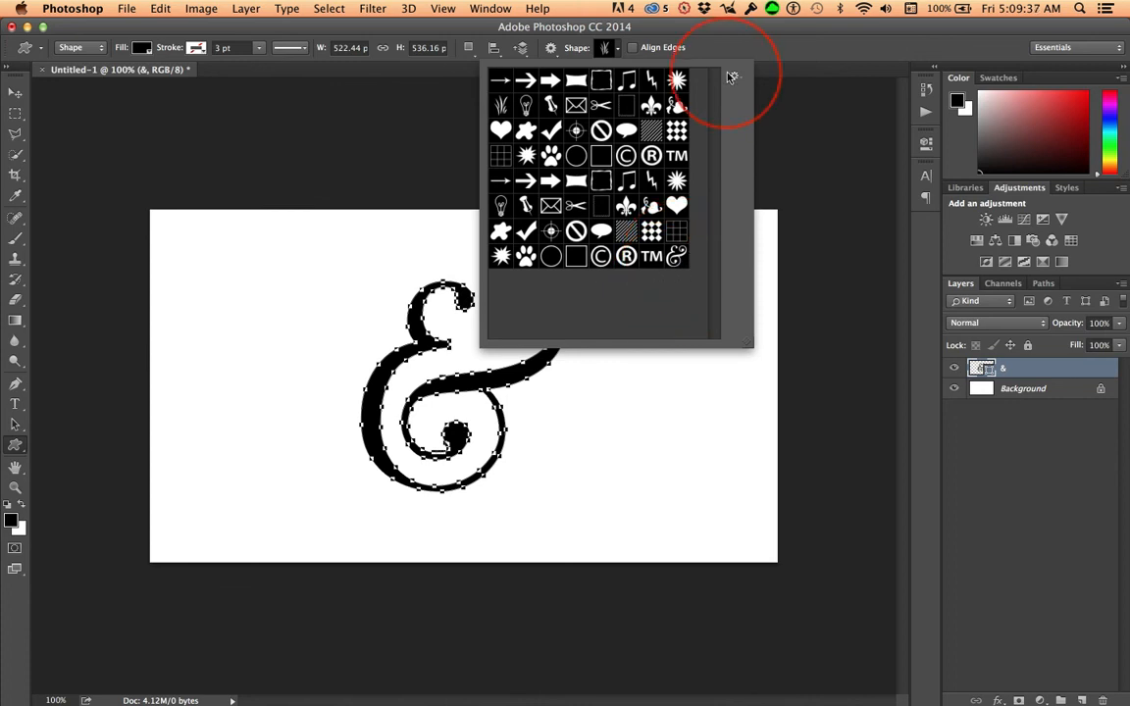
{"action": "left_click", "coordinate": [731, 76]}
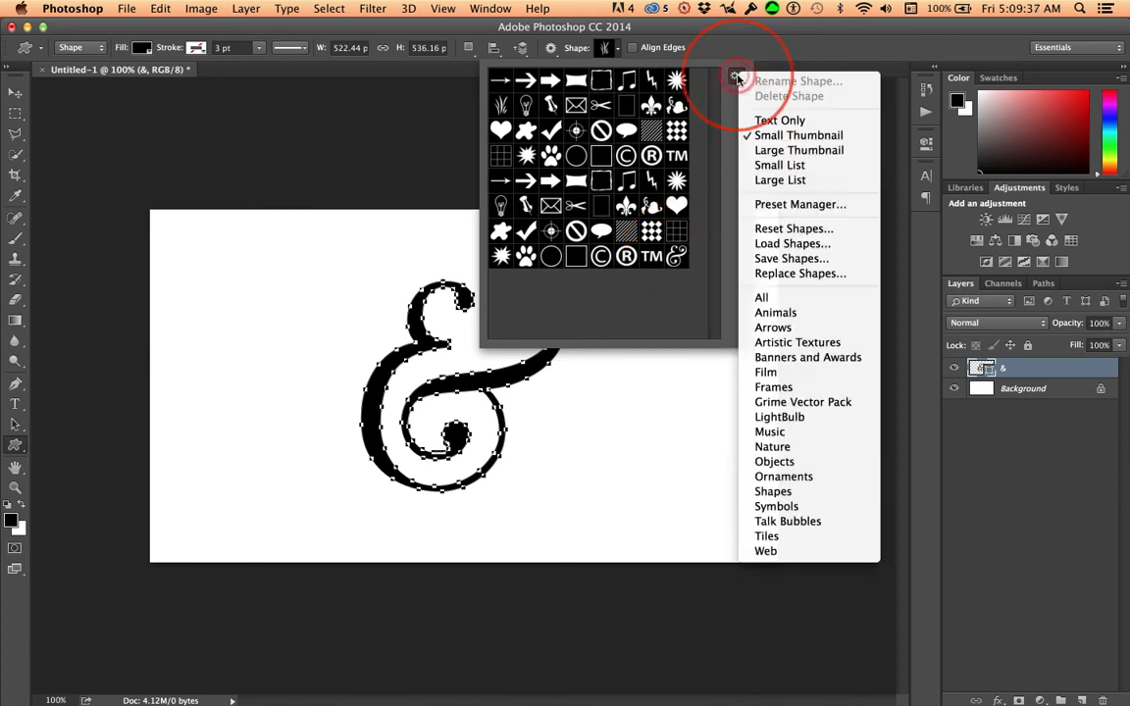
{"action": "left_click", "coordinate": [790, 258]}
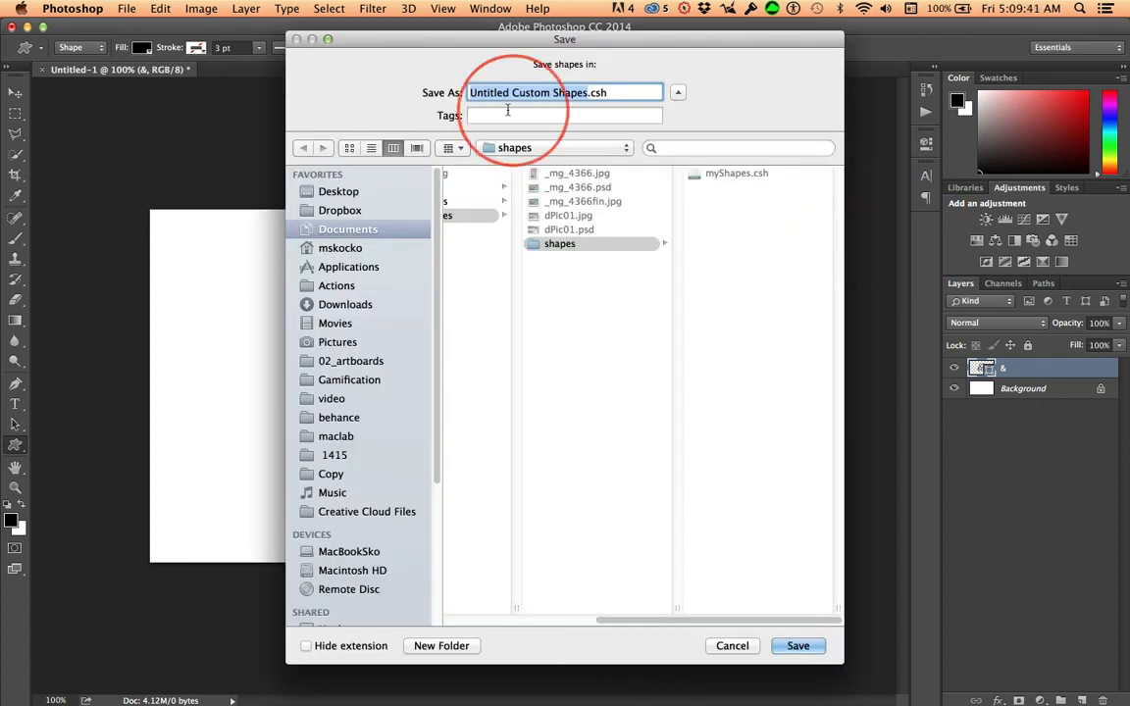
{"action": "left_click", "coordinate": [708, 174]}
{"action": "left_click", "coordinate": [782, 373]}
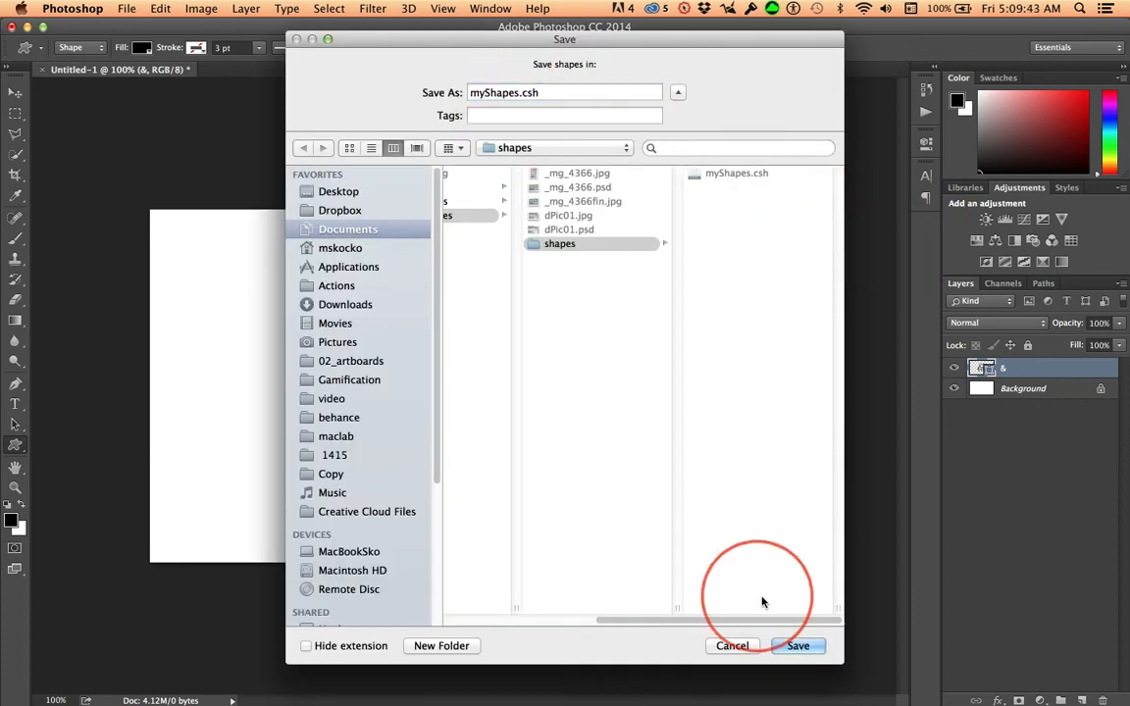
{"action": "left_click", "coordinate": [734, 646]}
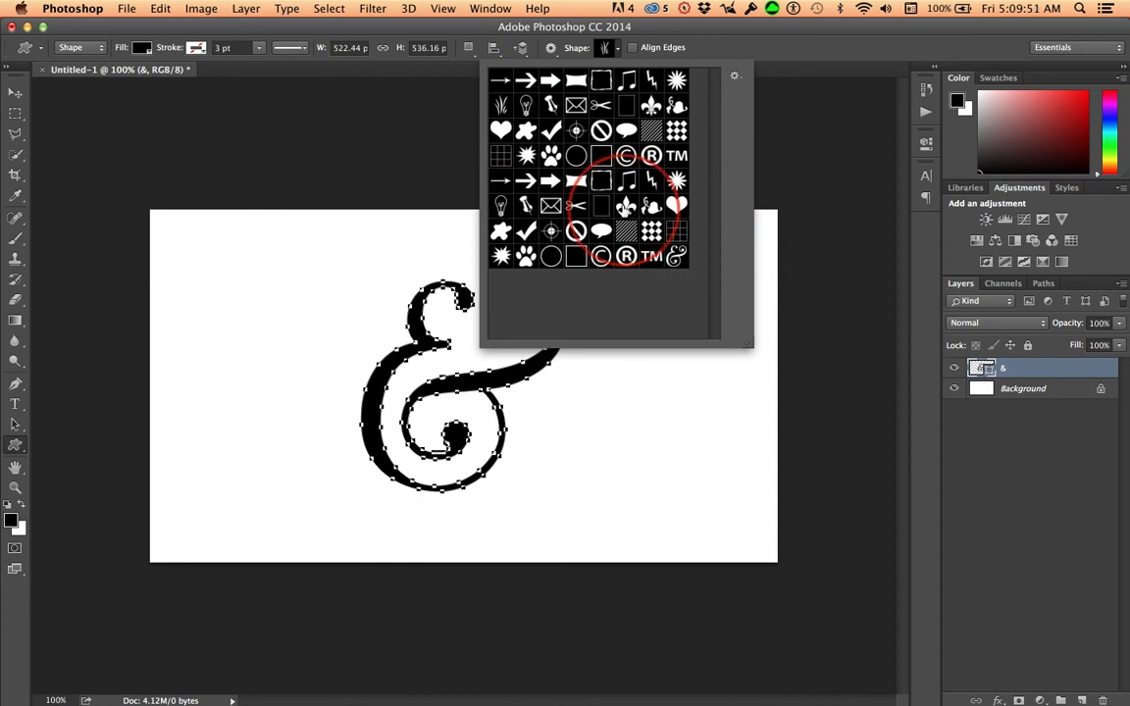
Close the shape picker and switch to the Move tool
{"action": "left_click", "coordinate": [620, 50]}
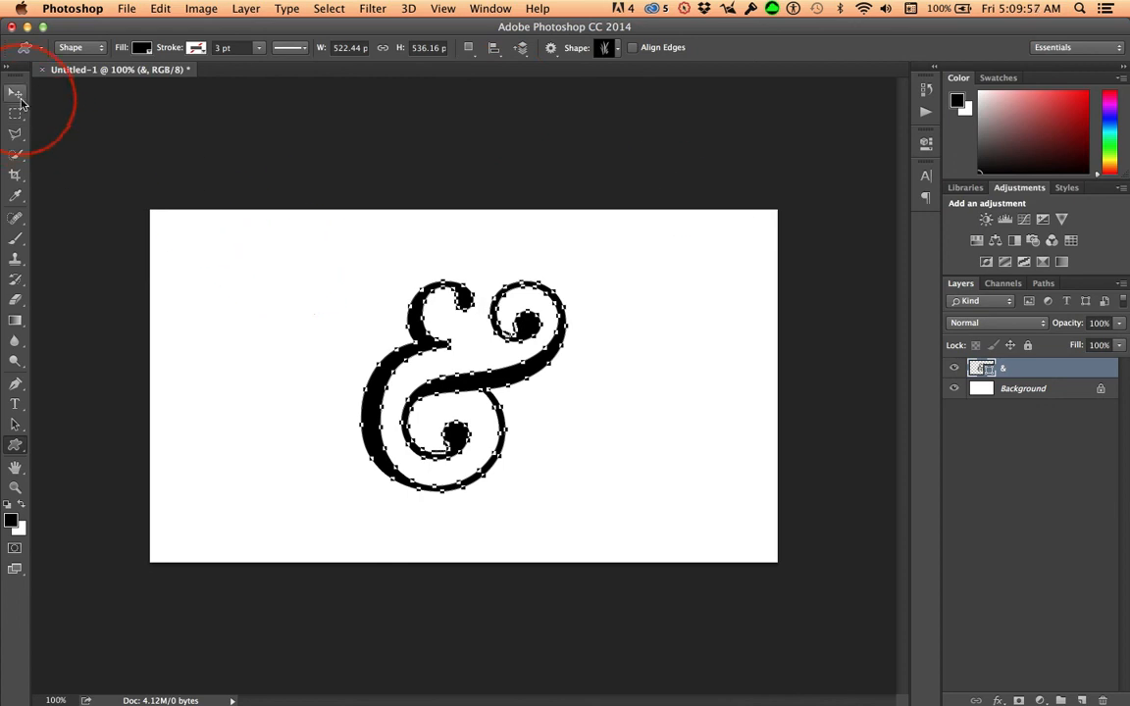
{"action": "left_click", "coordinate": [18, 96]}
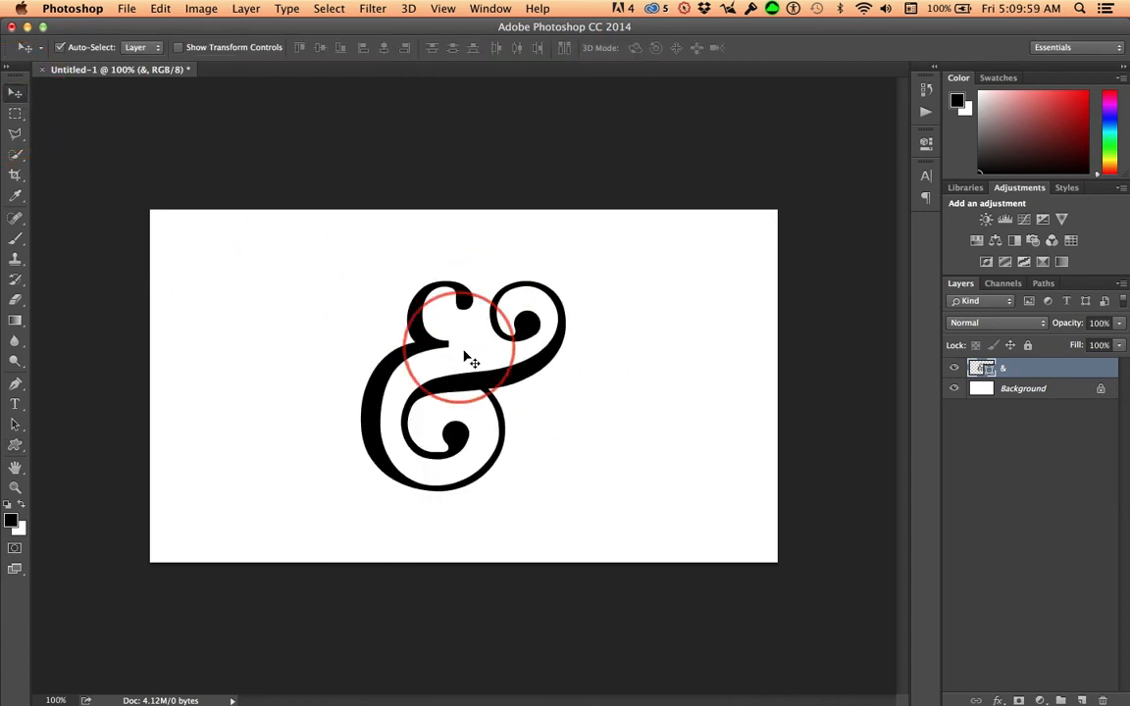